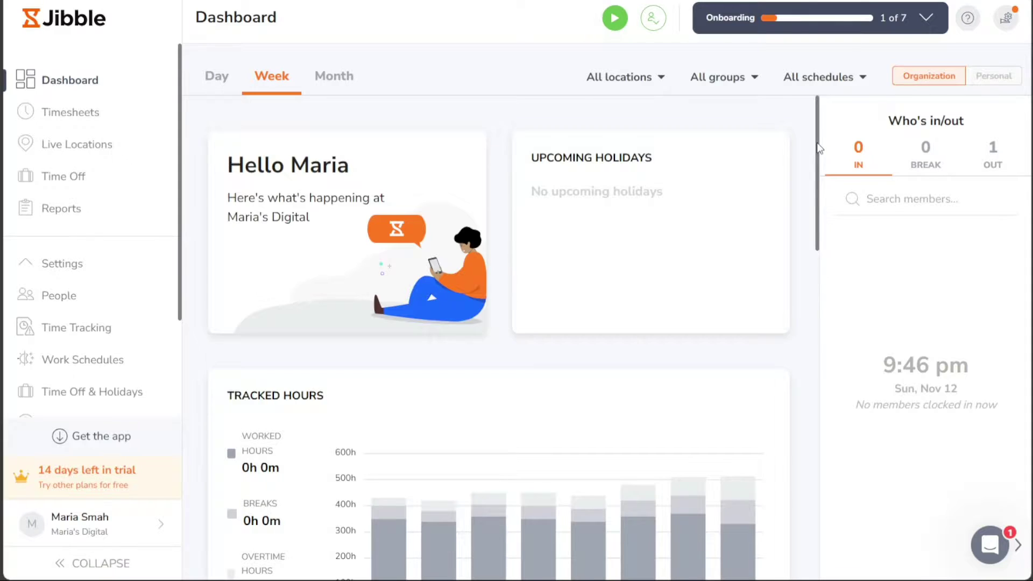
left_click_drag(818, 148, 829, 111)
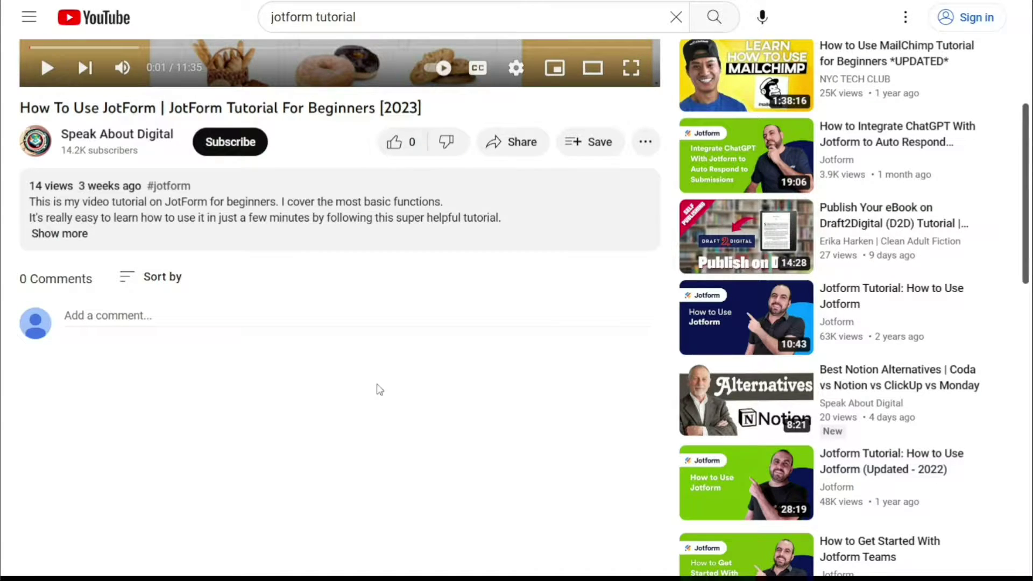
left_click(70, 233)
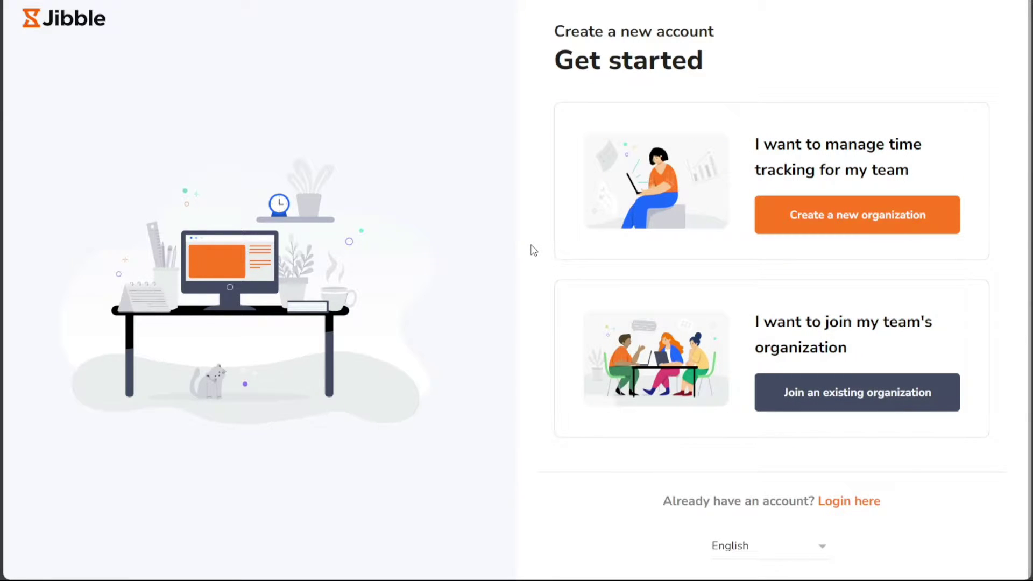
Step: Start creating a new organization and check which additional sign-in providers the account registration offers
left_click(883, 215)
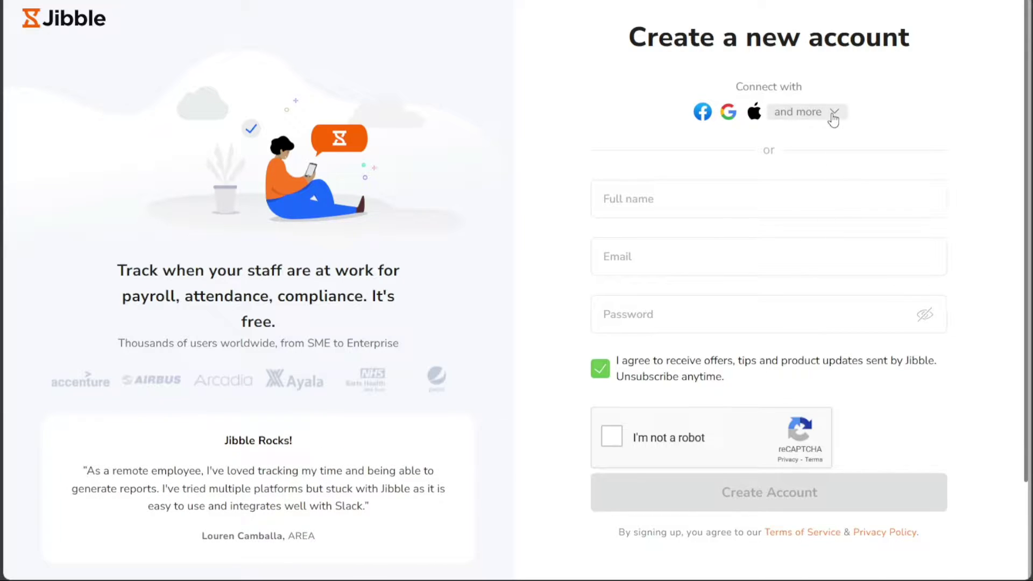
left_click(834, 112)
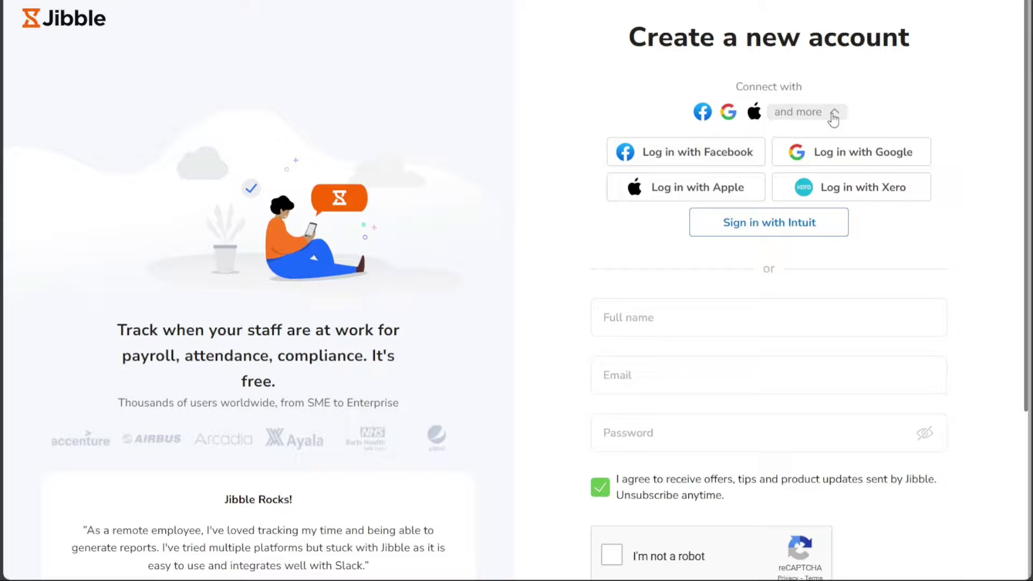
left_click(834, 113)
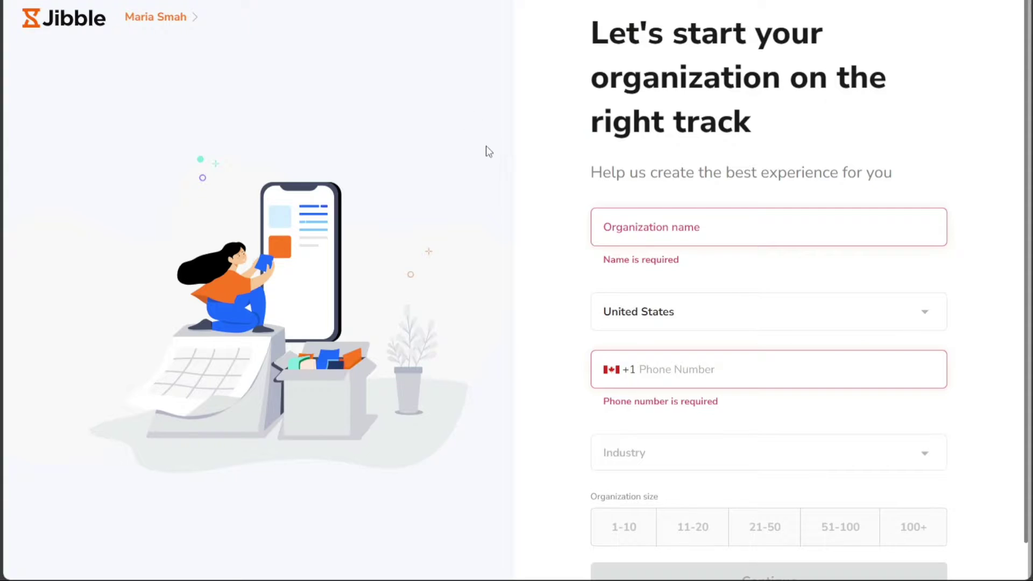
Step: Go through the organization details form, starting at the organization name
left_click(668, 234)
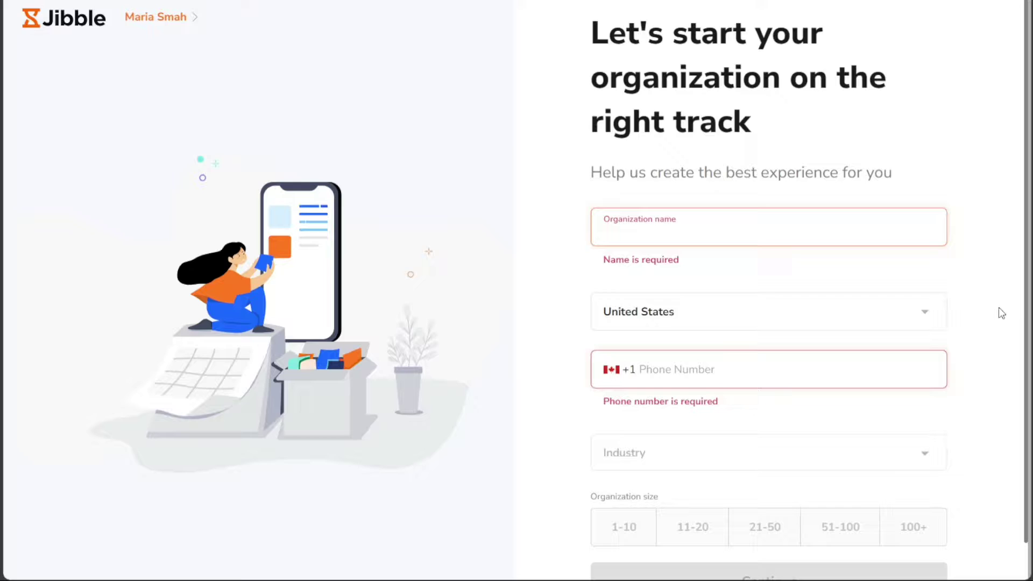
scroll(1028, 315, "down", 1)
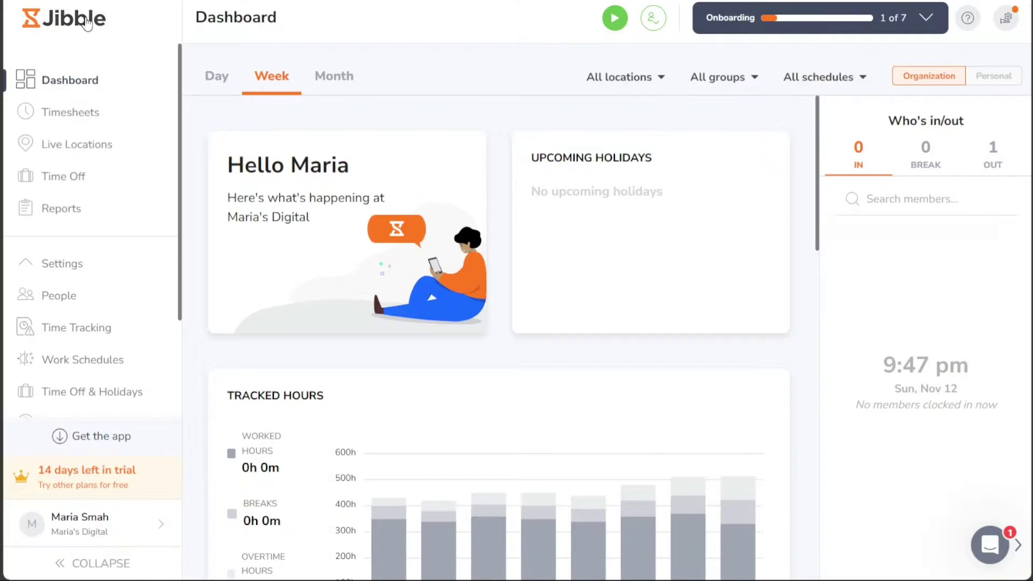
double_click(226, 12)
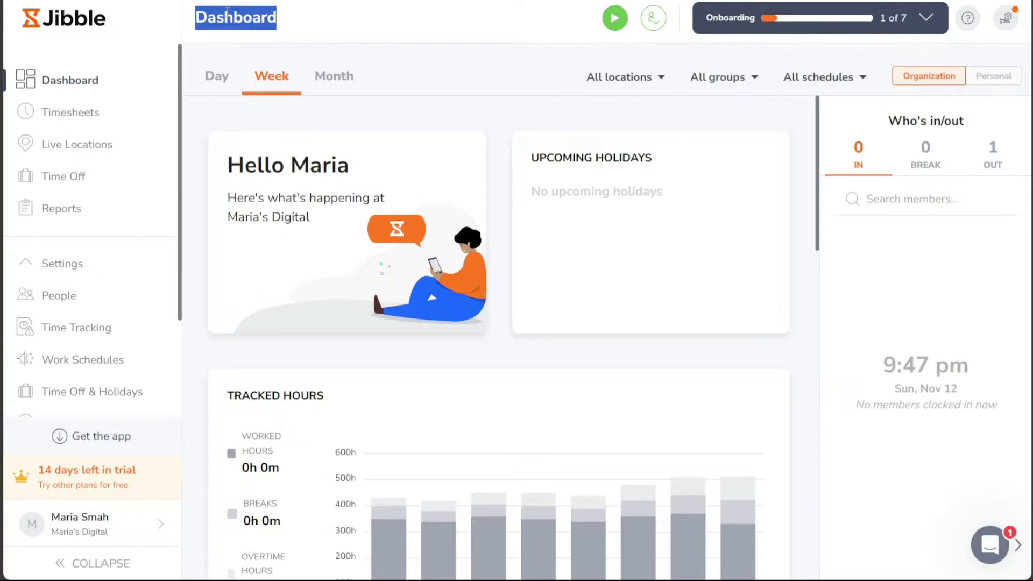
left_click(397, 27)
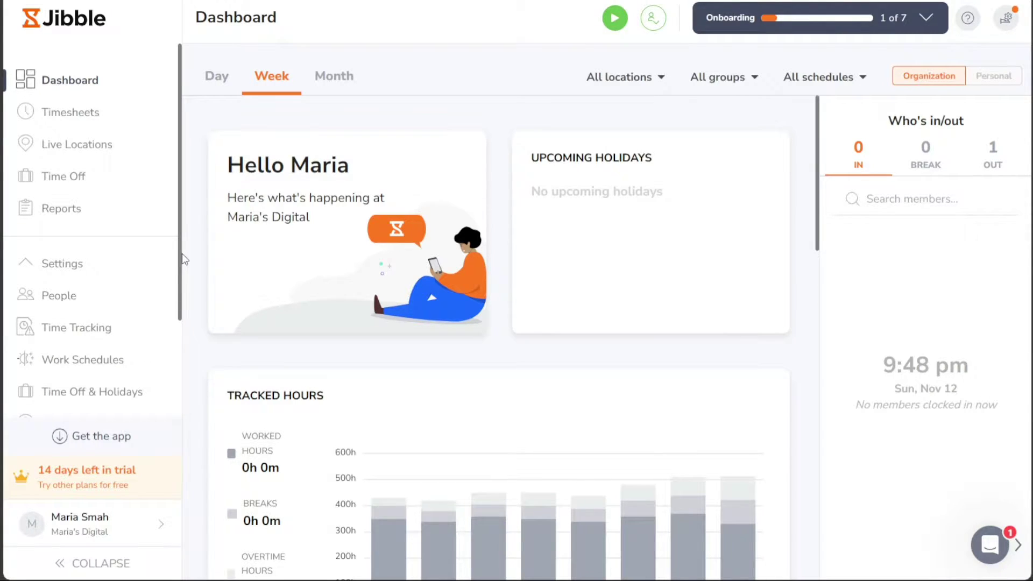
triple_click(182, 285)
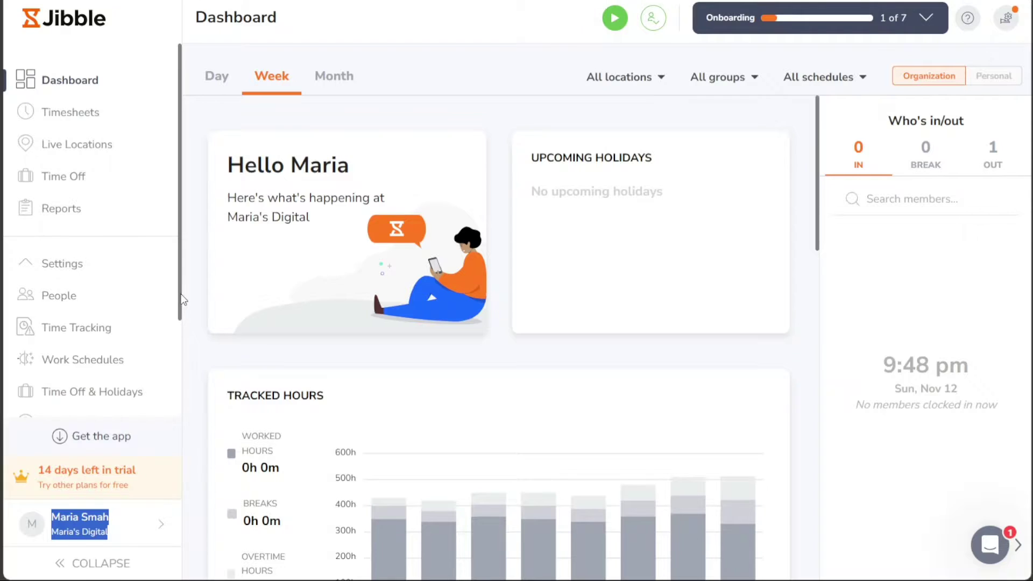
left_click(80, 83)
left_click(198, 114)
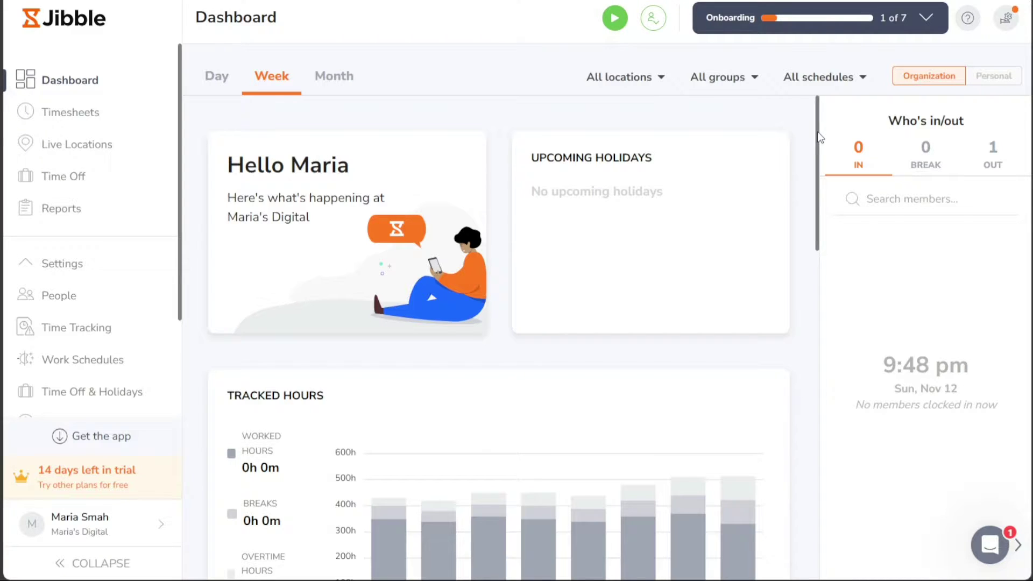
left_click_drag(820, 138, 868, 99)
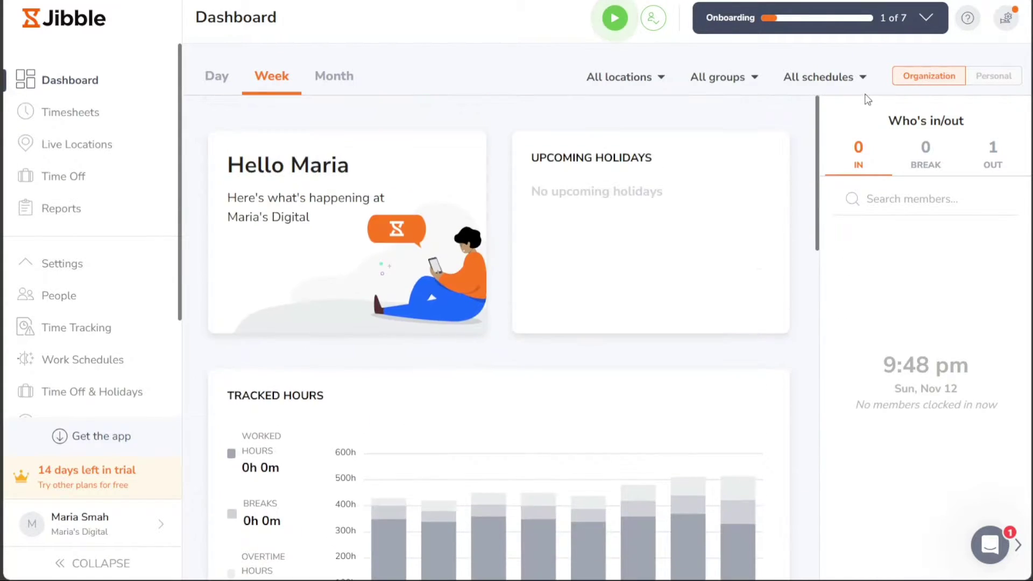
Step: Look at the Personal version of the dashboard, return to the Organization version and check its schedules filter
left_click(996, 81)
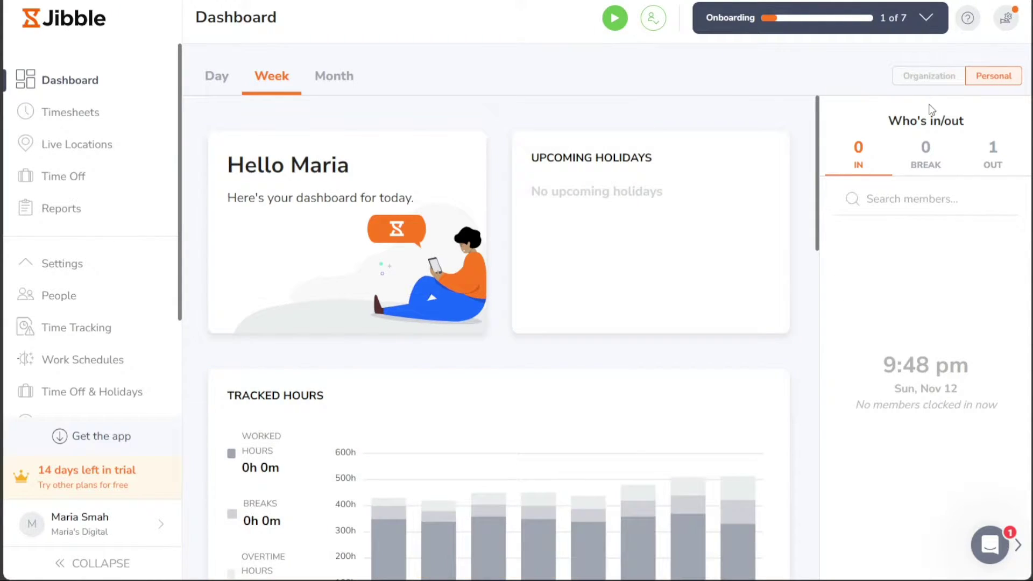
left_click(928, 81)
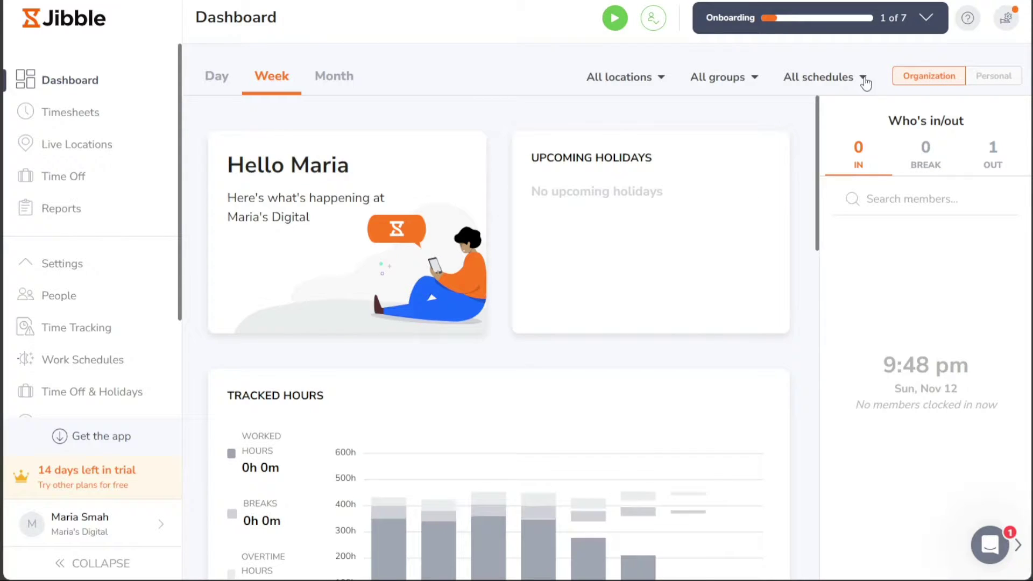
left_click(853, 77)
left_click(853, 77)
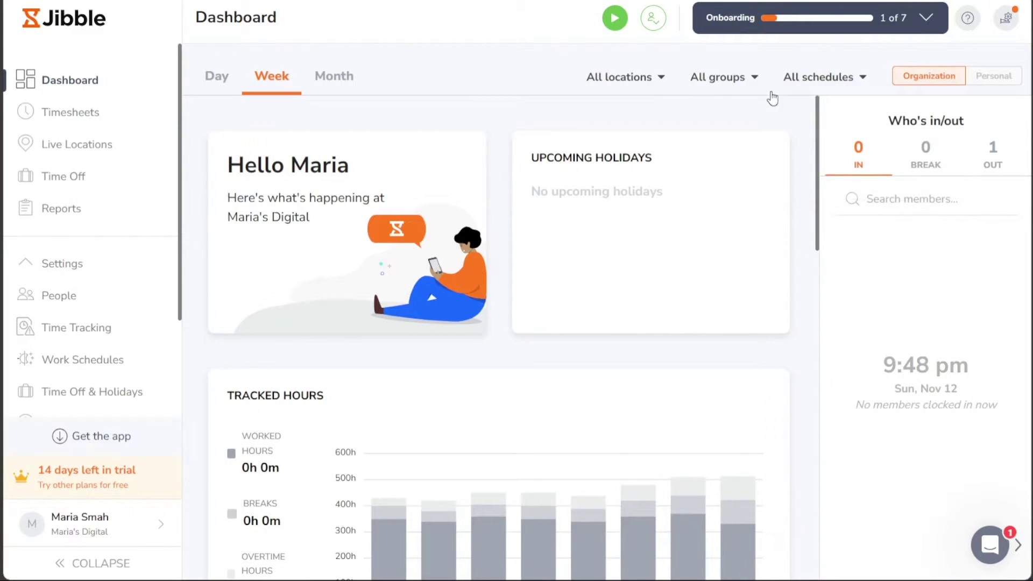
Step: Go to Timesheets without taking the tour, look at the weekly timesheet export options and close them without exporting
left_click(109, 115)
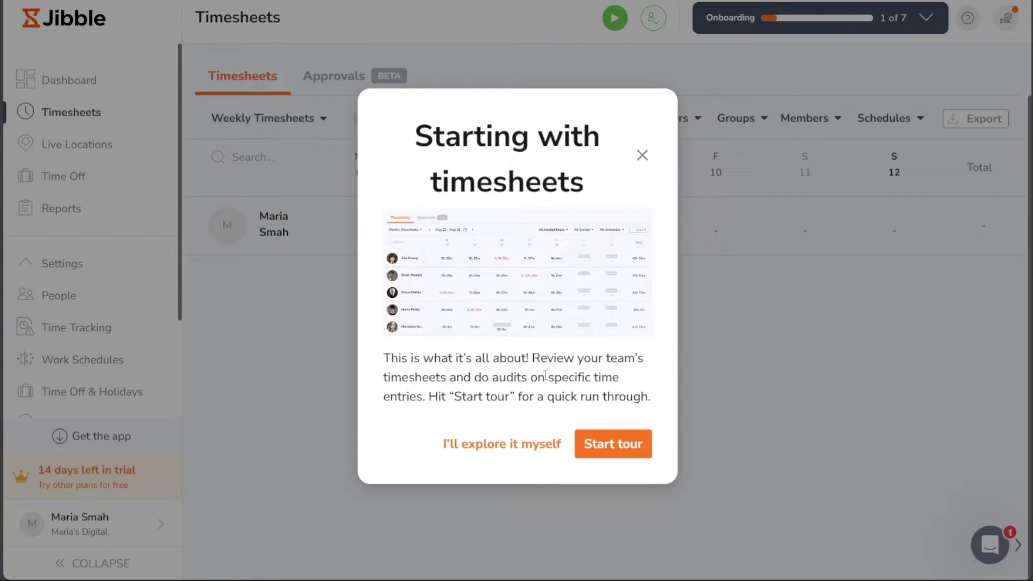
left_click(510, 446)
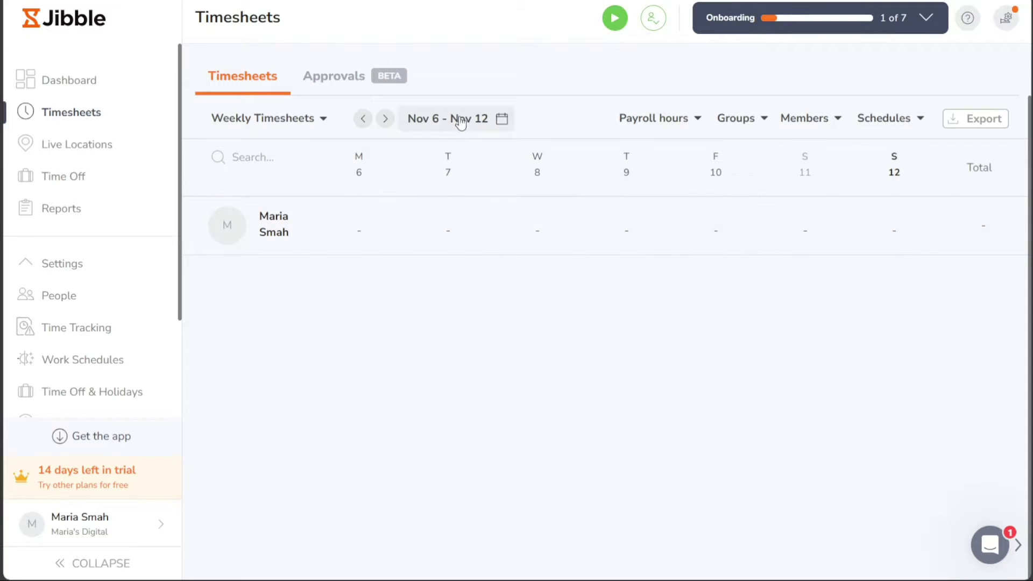
left_click(954, 121)
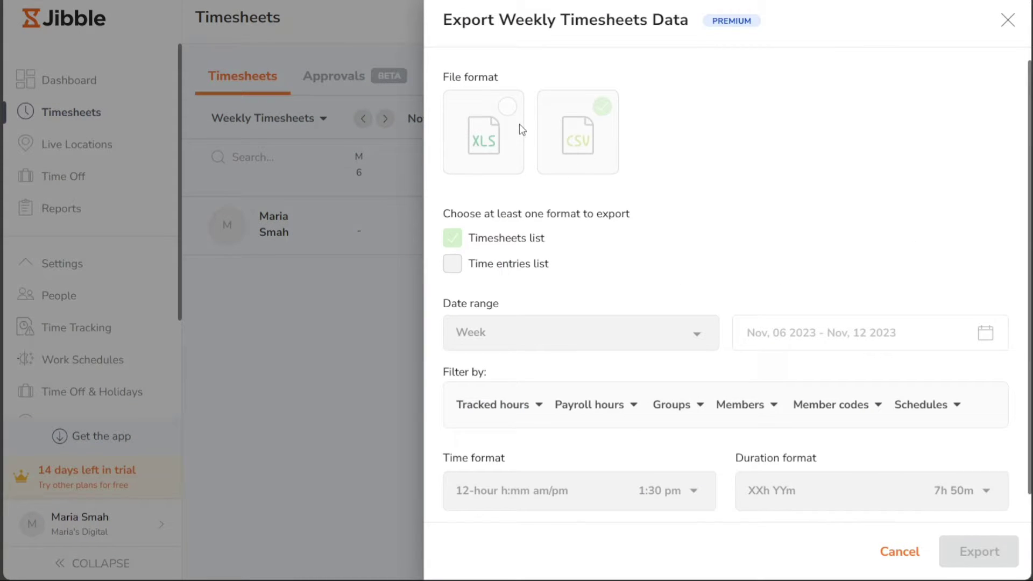
left_click(1005, 27)
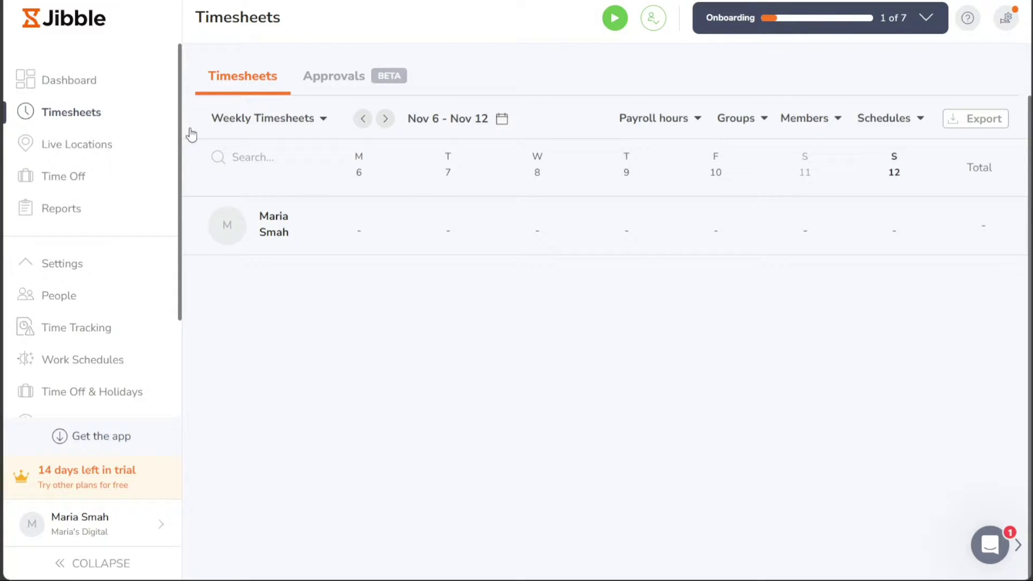
Step: Look at the Live Locations page and at Time Off with its Leave Balance, dismissing both introductions
left_click(96, 143)
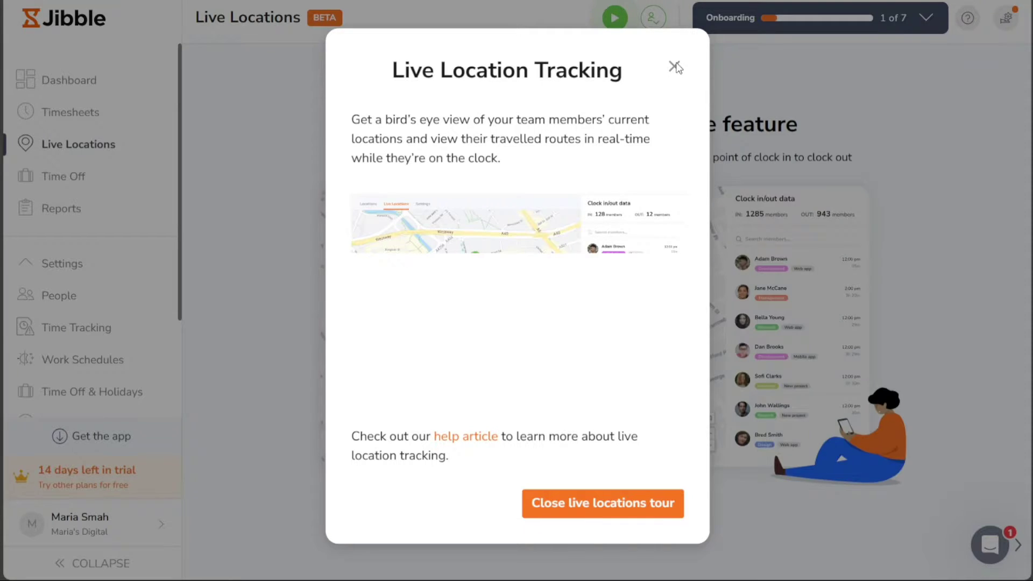
left_click(675, 67)
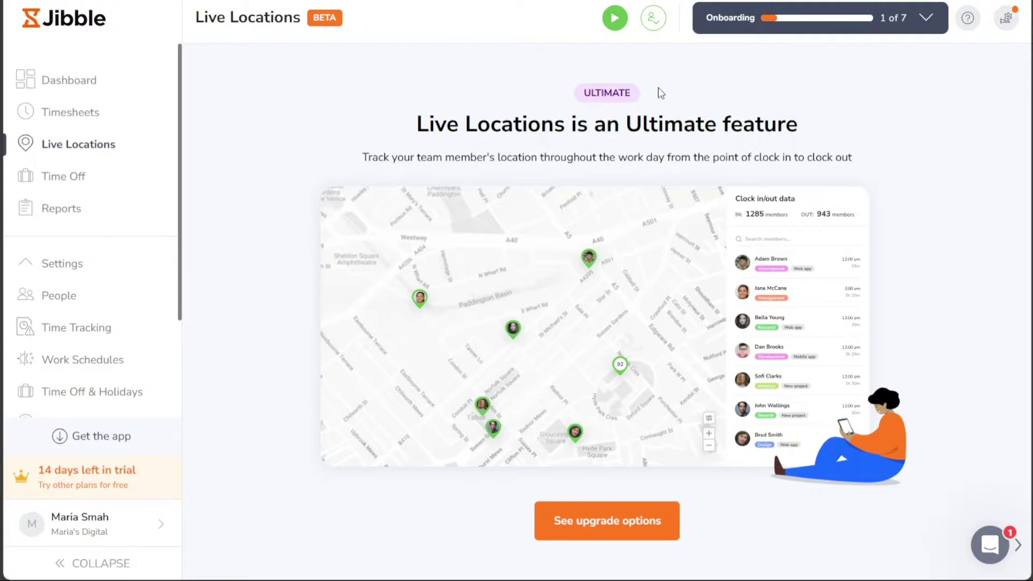
left_click(87, 177)
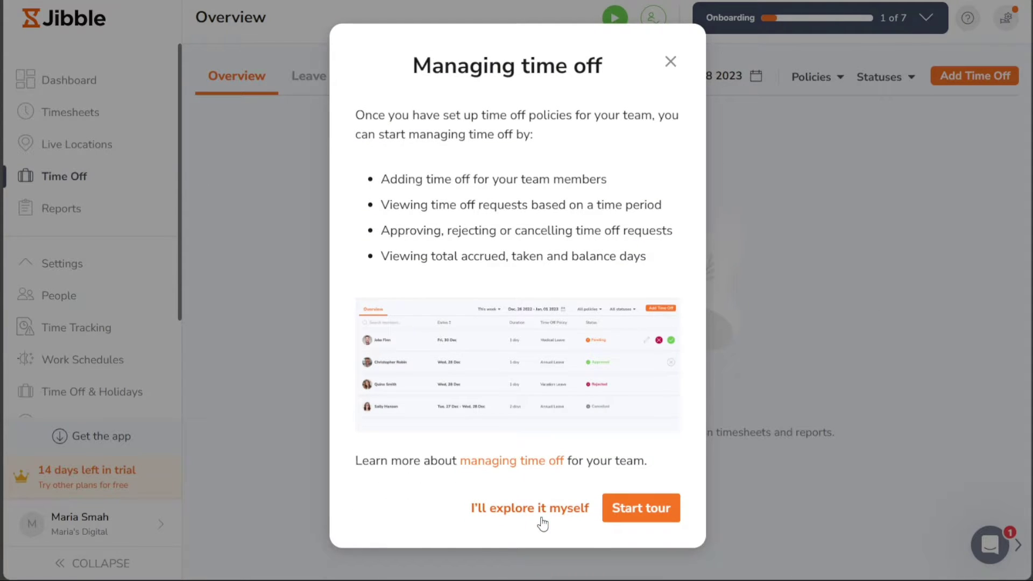
left_click(541, 517)
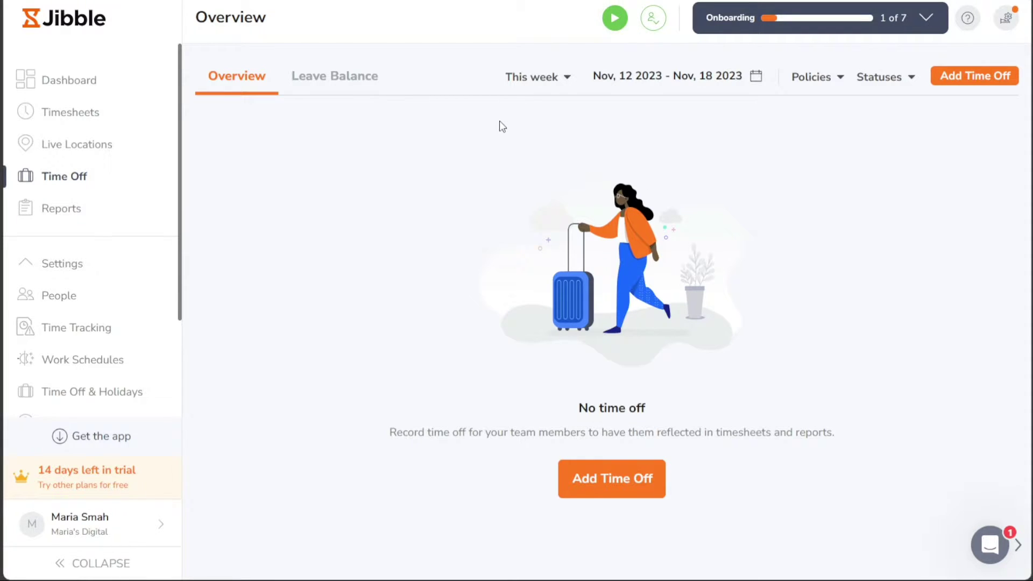
left_click(351, 88)
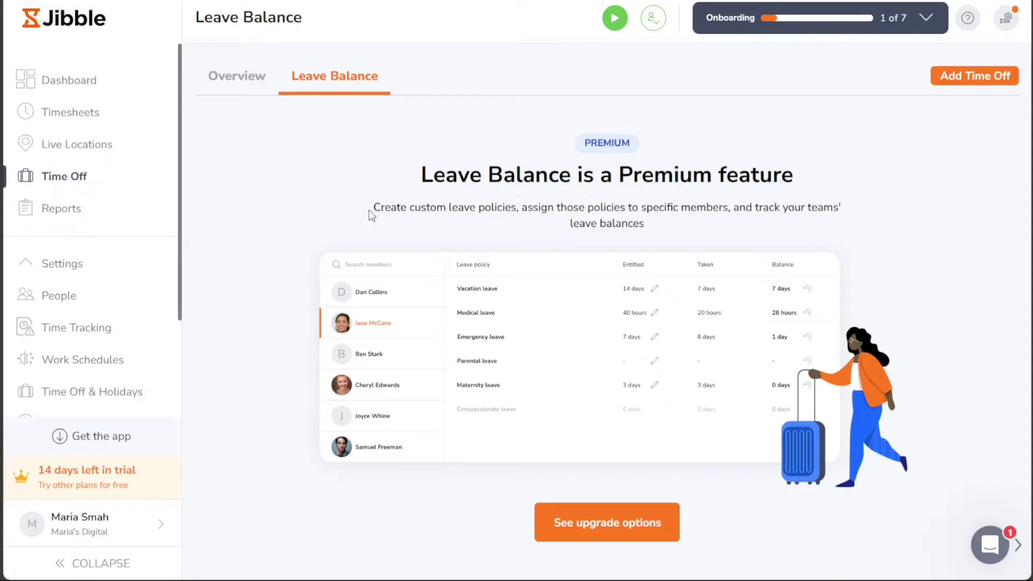
Step: Go to Reports without taking the tour and view the available reports and the exported files
left_click(69, 211)
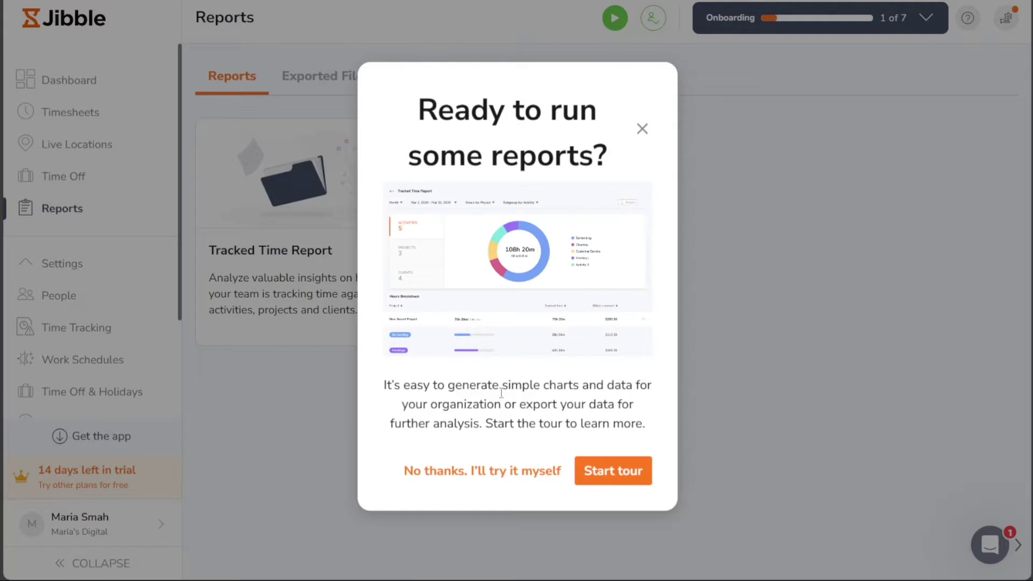
left_click(508, 474)
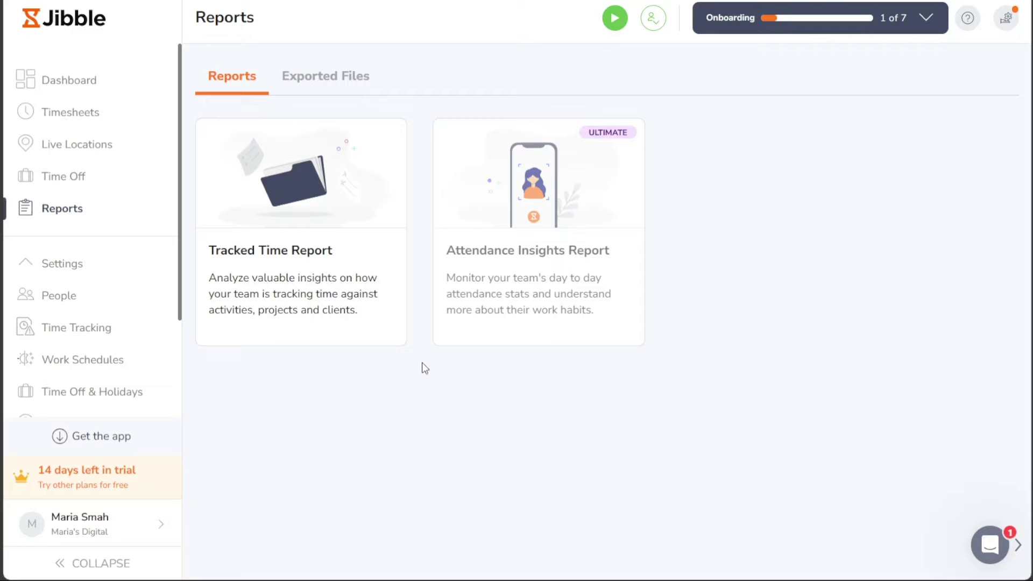
left_click(346, 81)
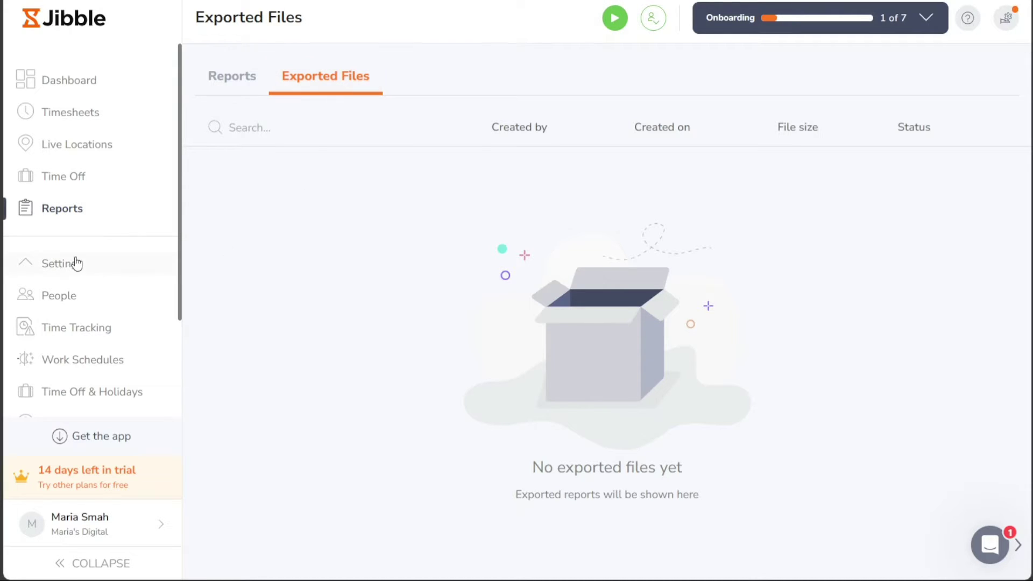
Step: Look through the Settings section's entries and open Integrations, skipping its tour
left_click(58, 263)
left_click(58, 263)
left_click_drag(179, 244, 173, 353)
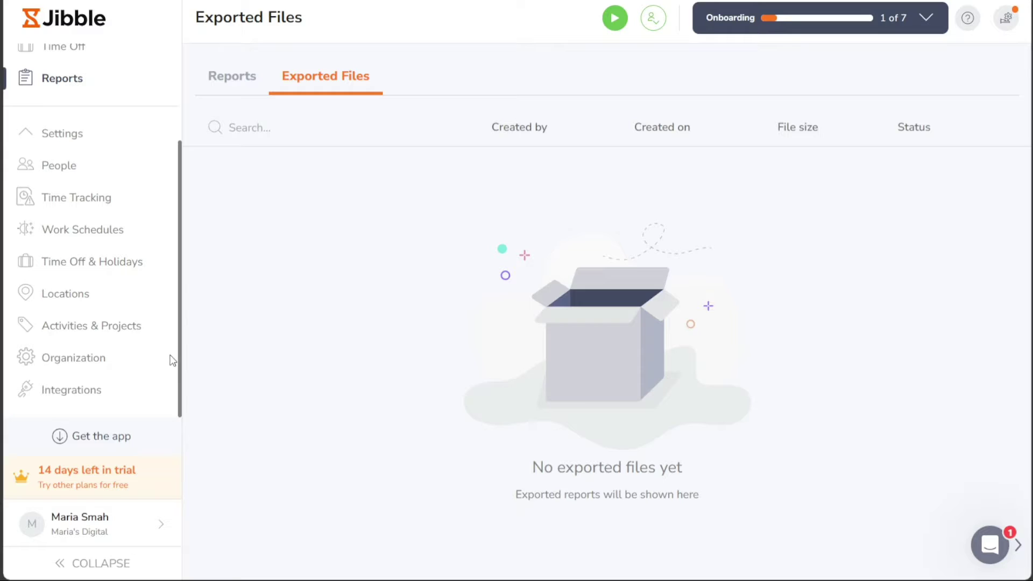
scroll(138, 307, "up", 2)
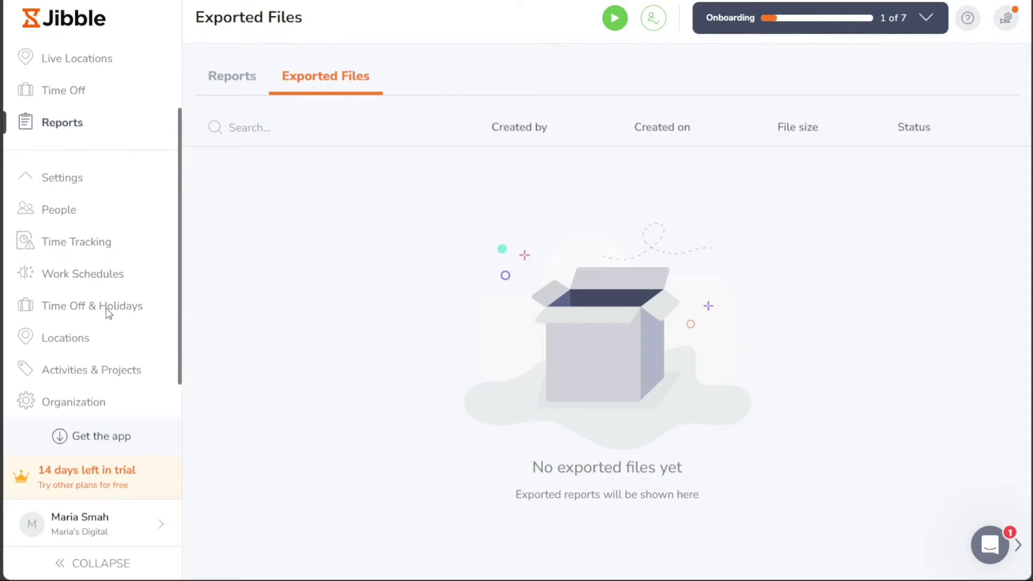
scroll(131, 317, "down", 2)
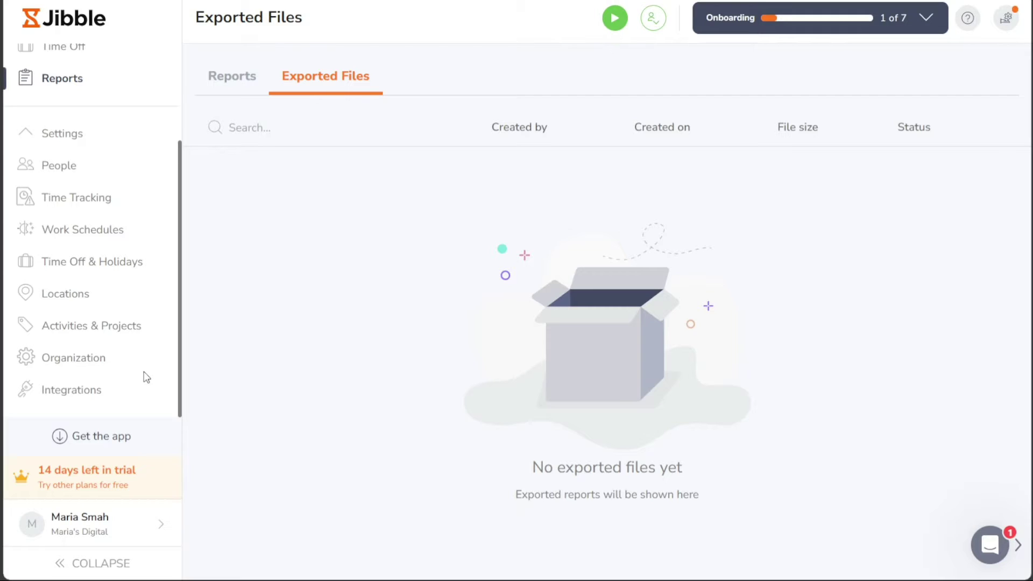
left_click(86, 399)
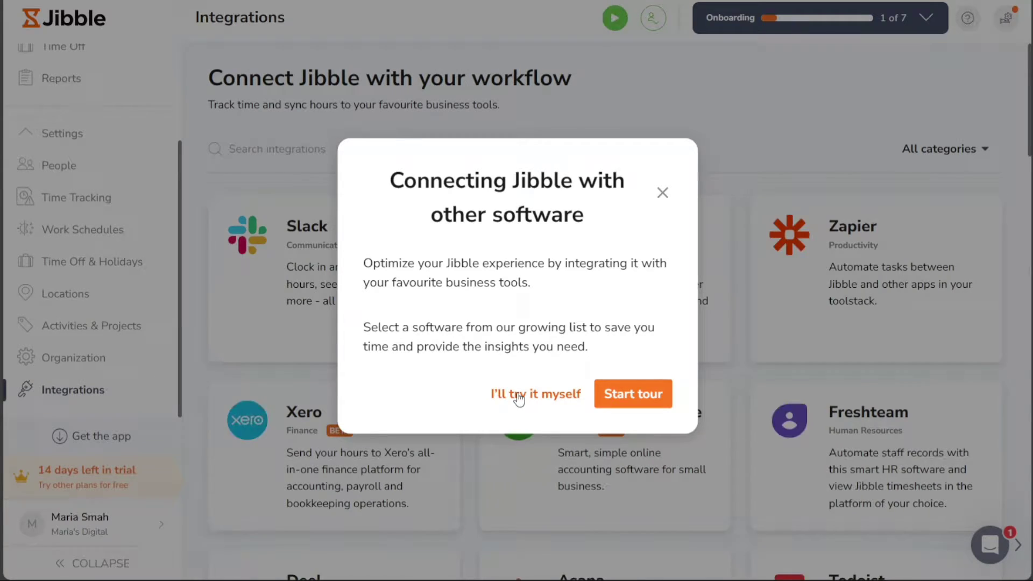
left_click(520, 394)
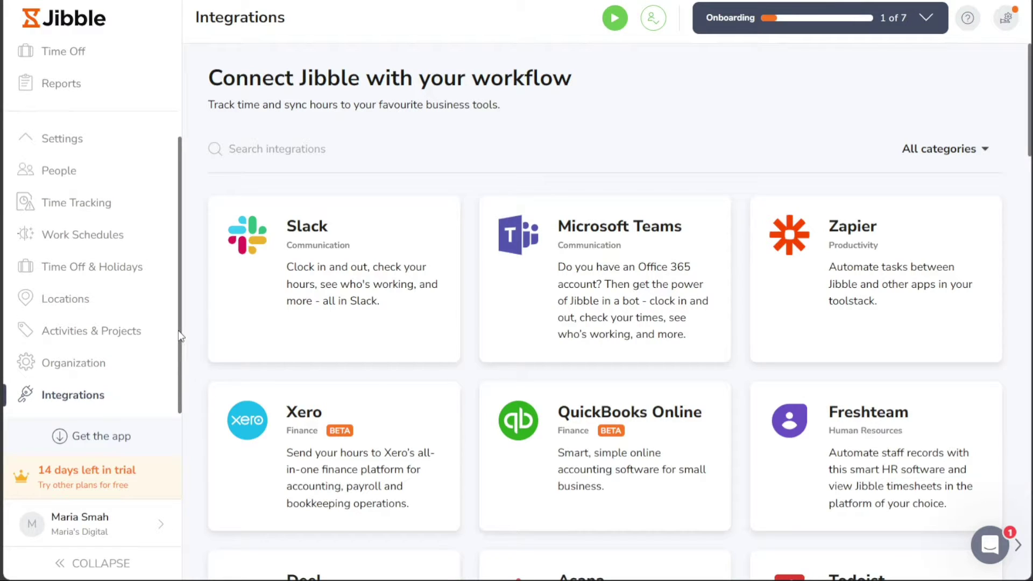
Step: Return to the organization's Dashboard and look over the main navigation again
scroll(175, 296, "up", 3)
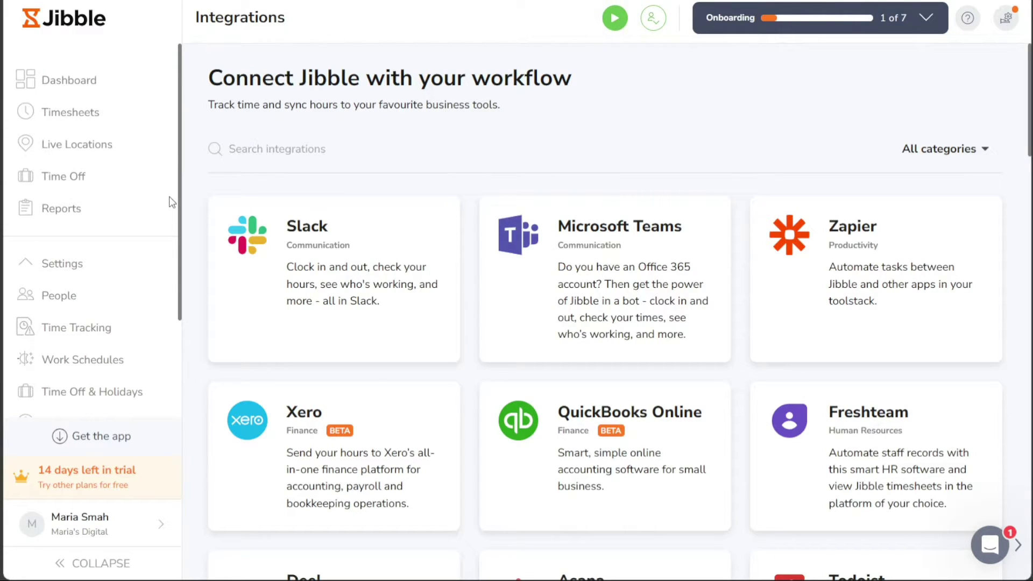
left_click(112, 85)
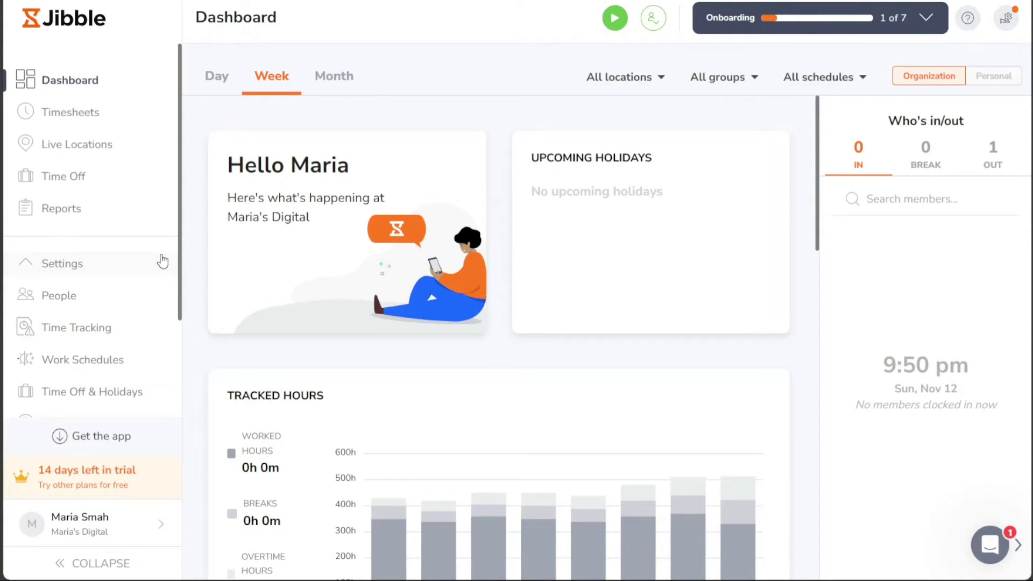
scroll(179, 254, "down", 2)
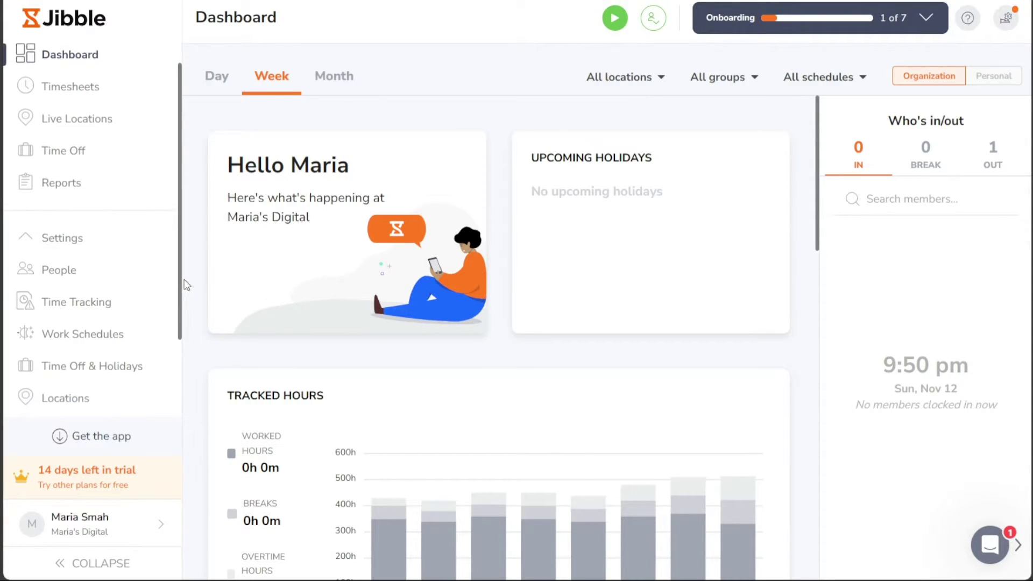
Step: Go to the People page without taking the tour and copy the invitation link for adding members
left_click(79, 236)
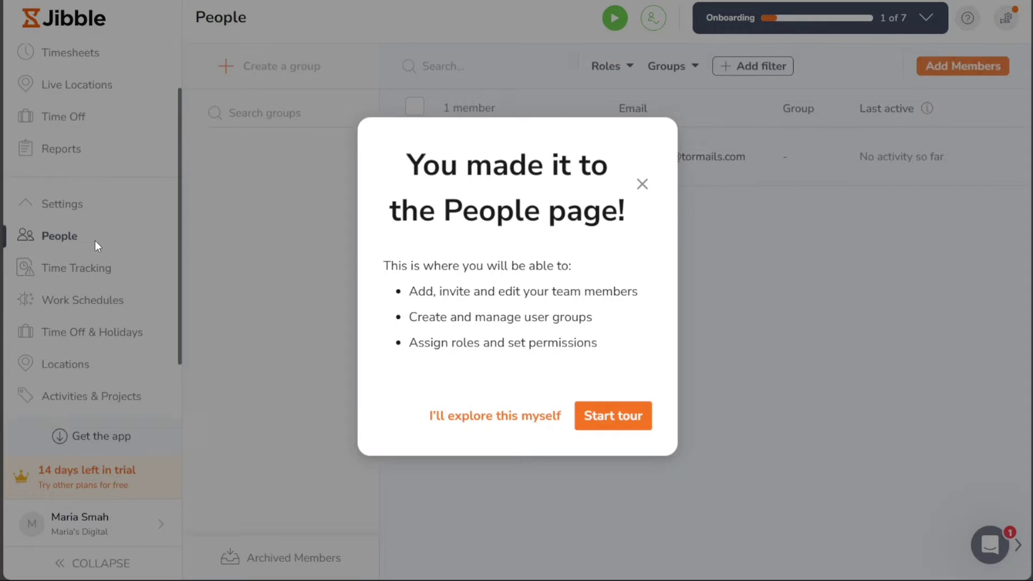
left_click(495, 485)
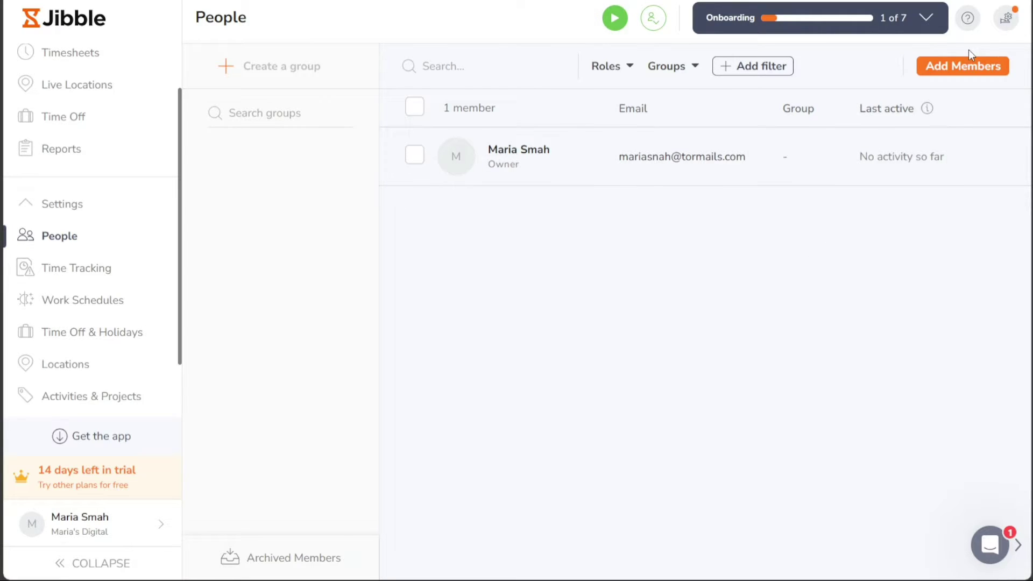
left_click(955, 69)
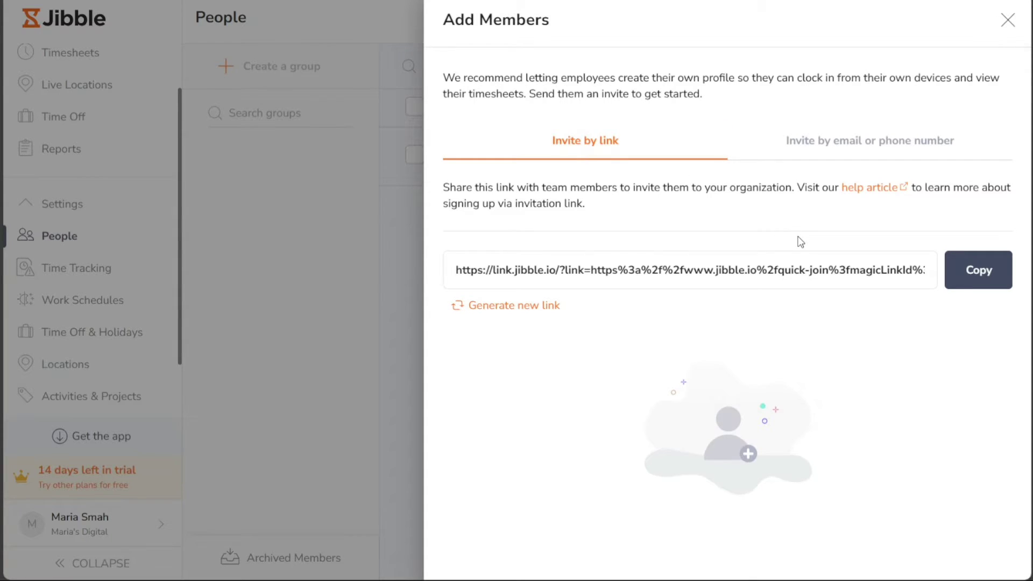
left_click(978, 282)
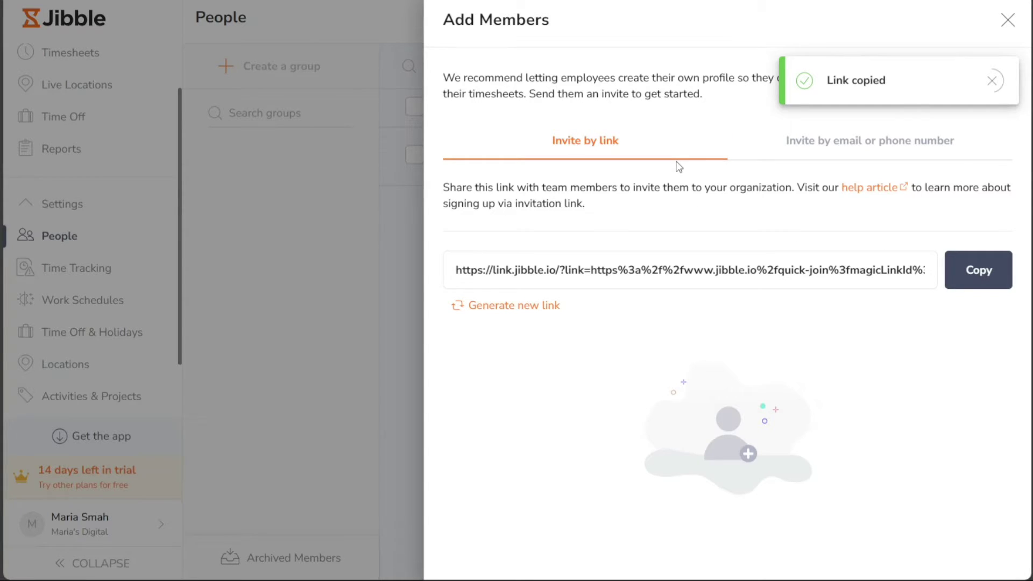
triple_click(693, 263)
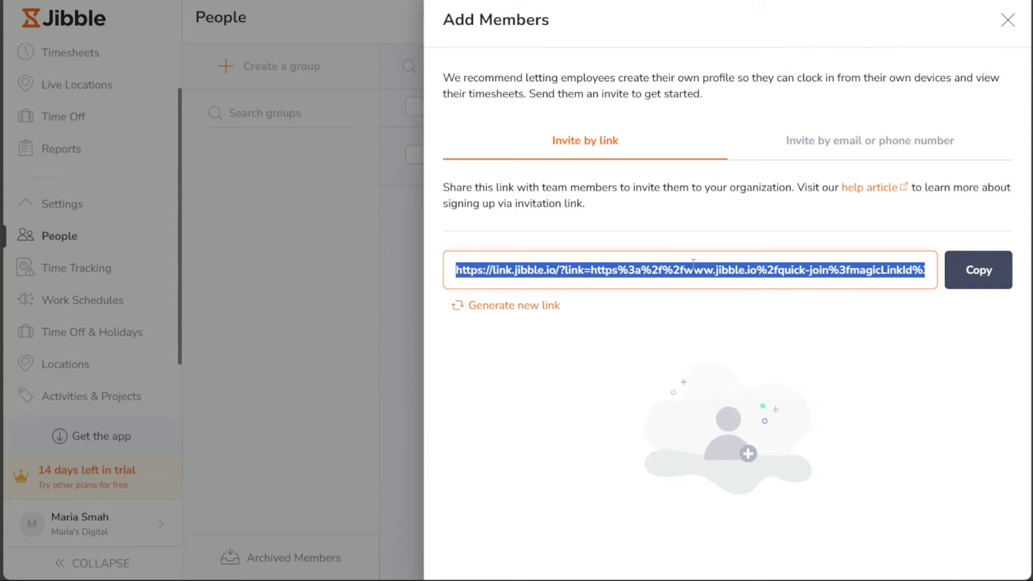
left_click(960, 273)
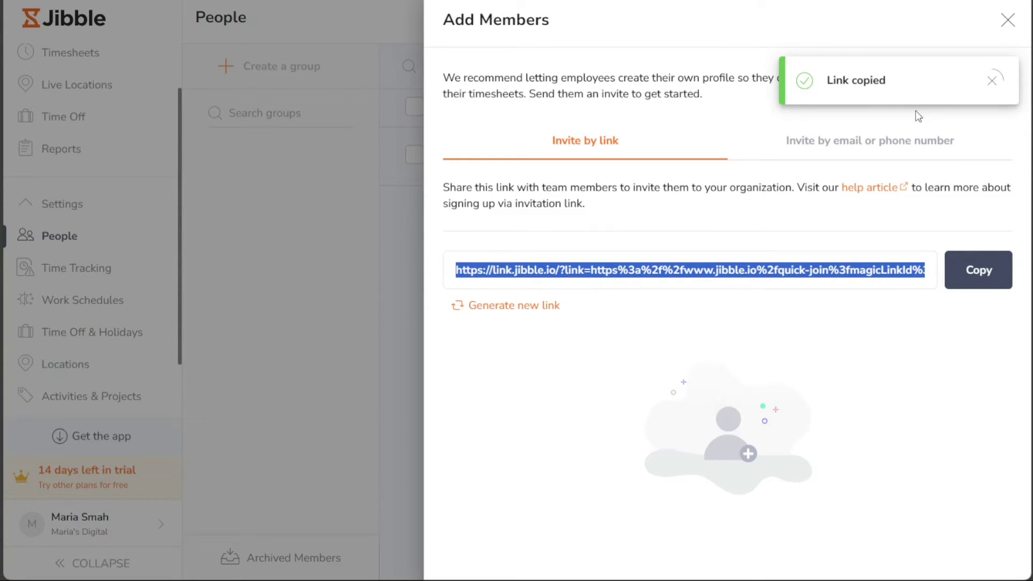
Step: Look at inviting members by email or phone number, comparing Don't send invite with Send email invite and its name and email fields
left_click(935, 148)
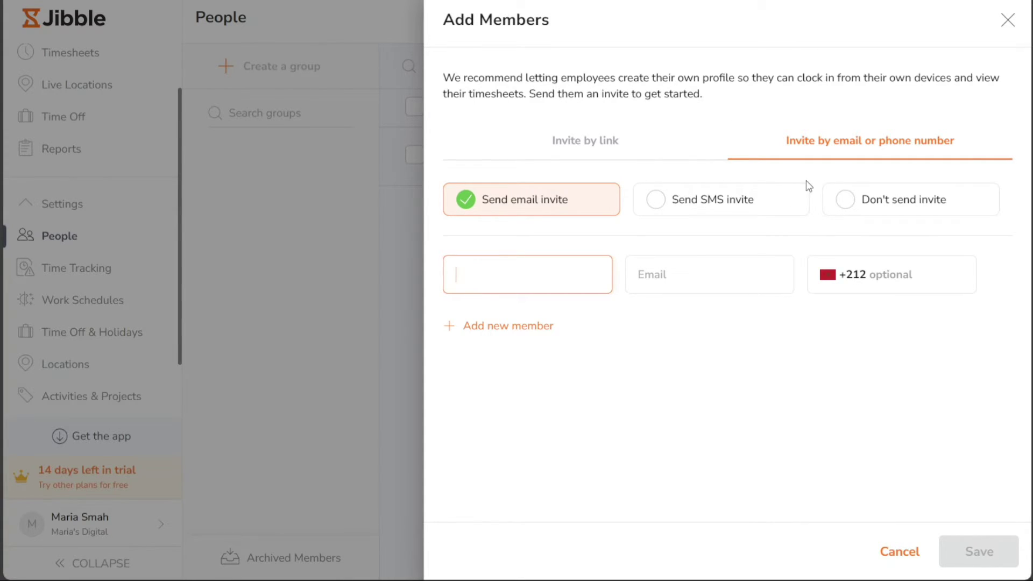
left_click(845, 200)
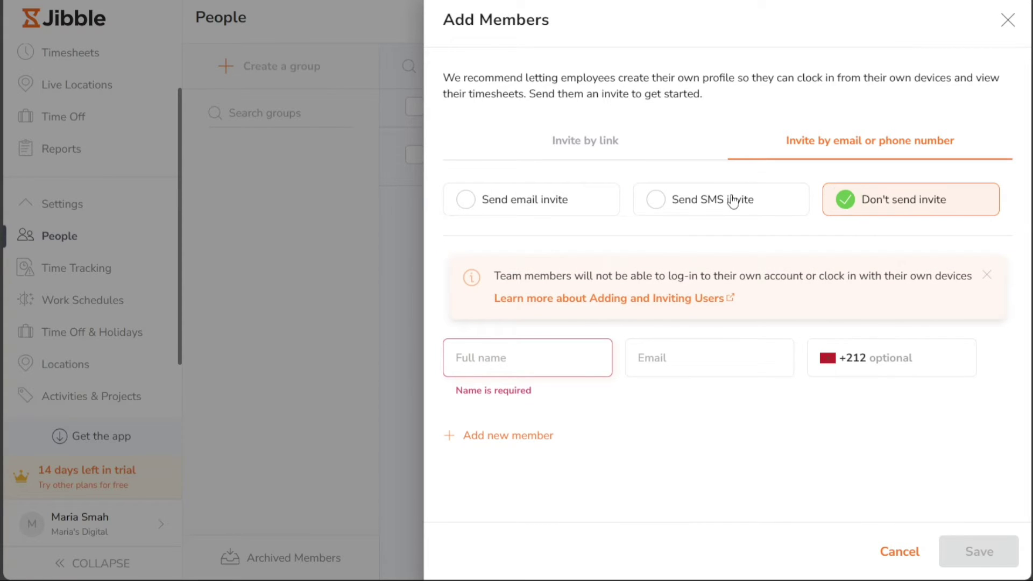
left_click(468, 201)
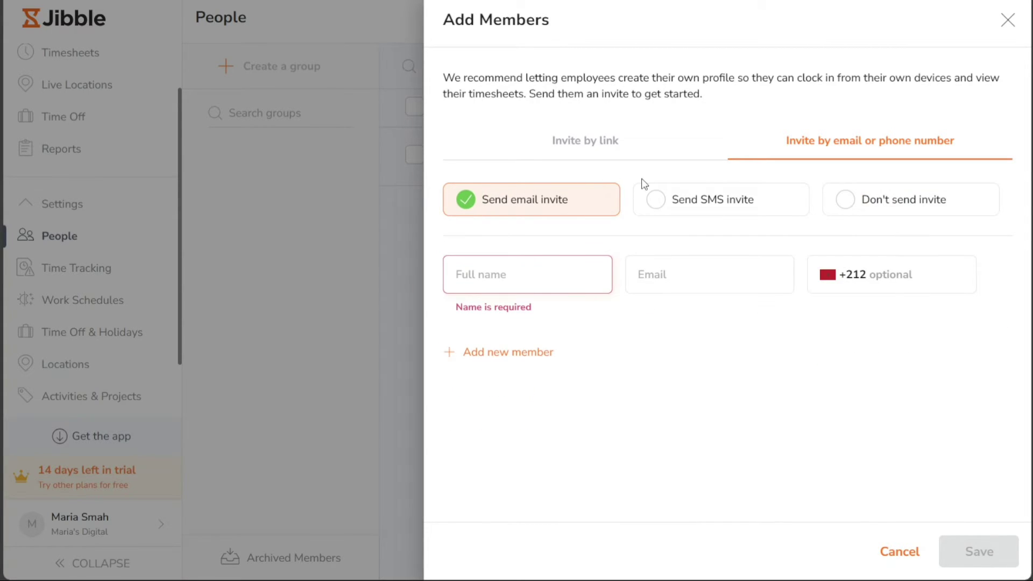
left_click(472, 210)
left_click(537, 275)
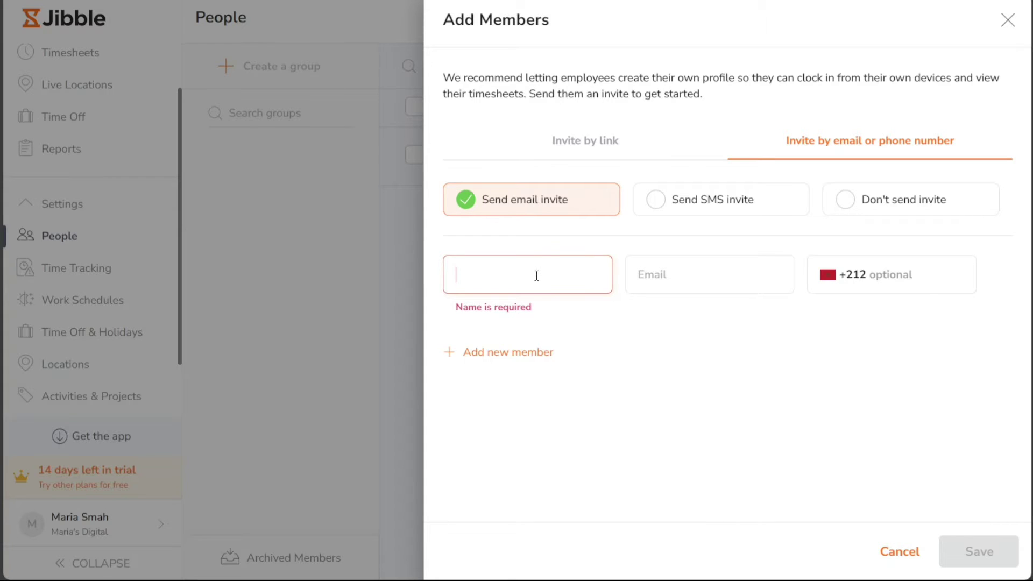
left_click(654, 275)
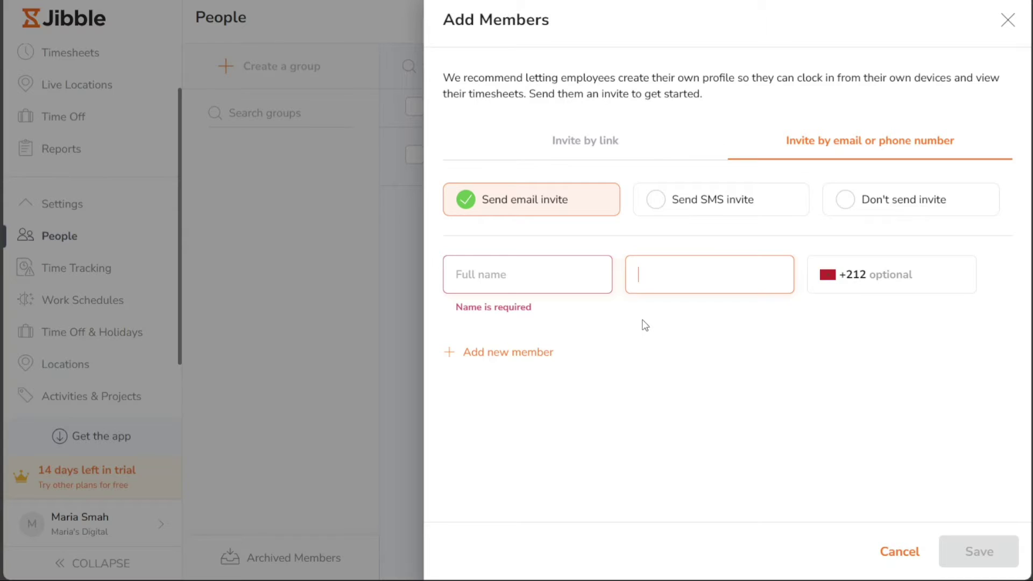
Step: Try Send SMS invite with a second member row, switch back to Send email invite, and cancel adding members
left_click(655, 199)
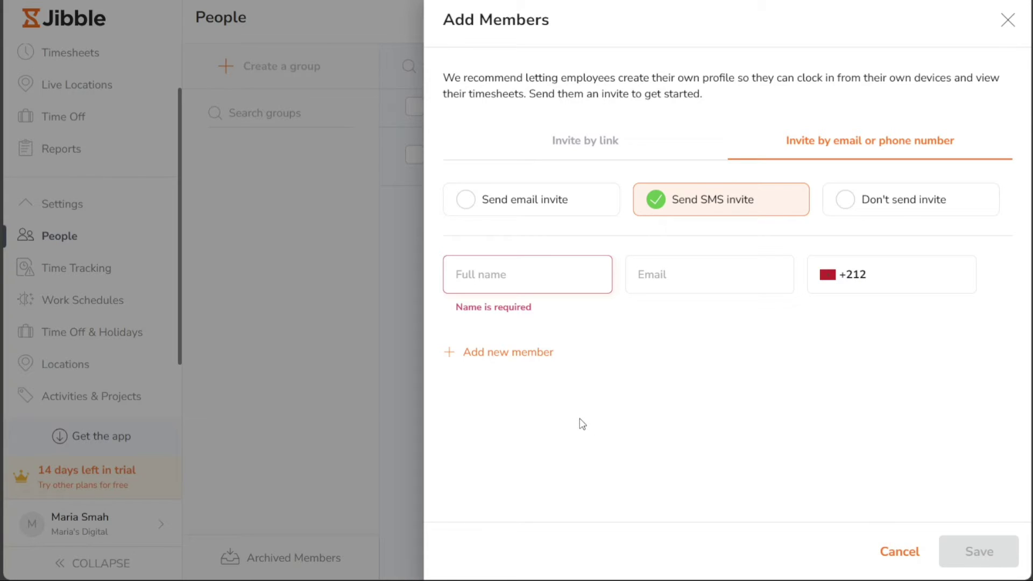
left_click(521, 358)
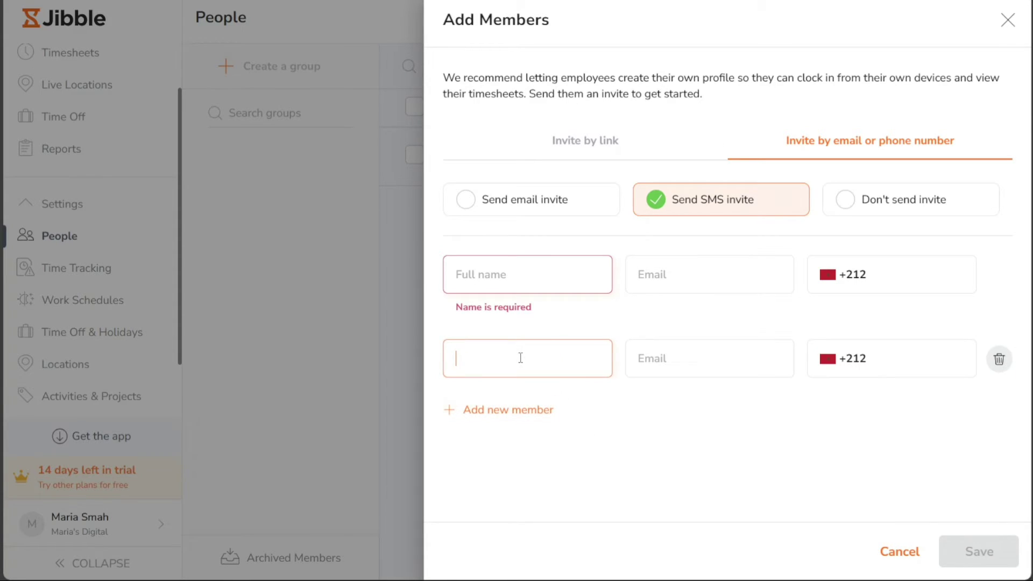
left_click(652, 360)
left_click(537, 209)
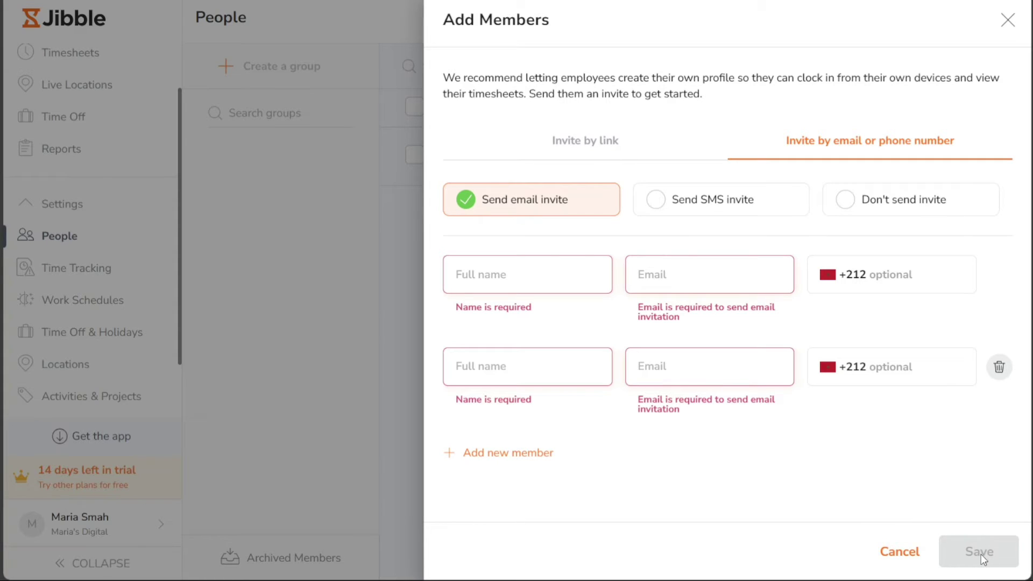
left_click(897, 558)
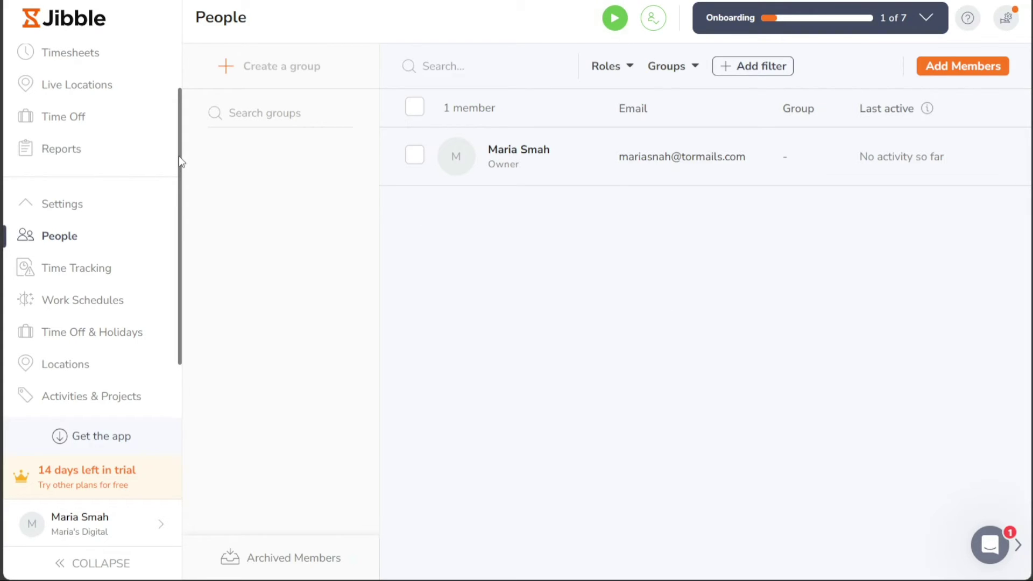
Step: Go to Time Off and examine the Overview for this week's recorded time off
left_click_drag(179, 156, 178, 112)
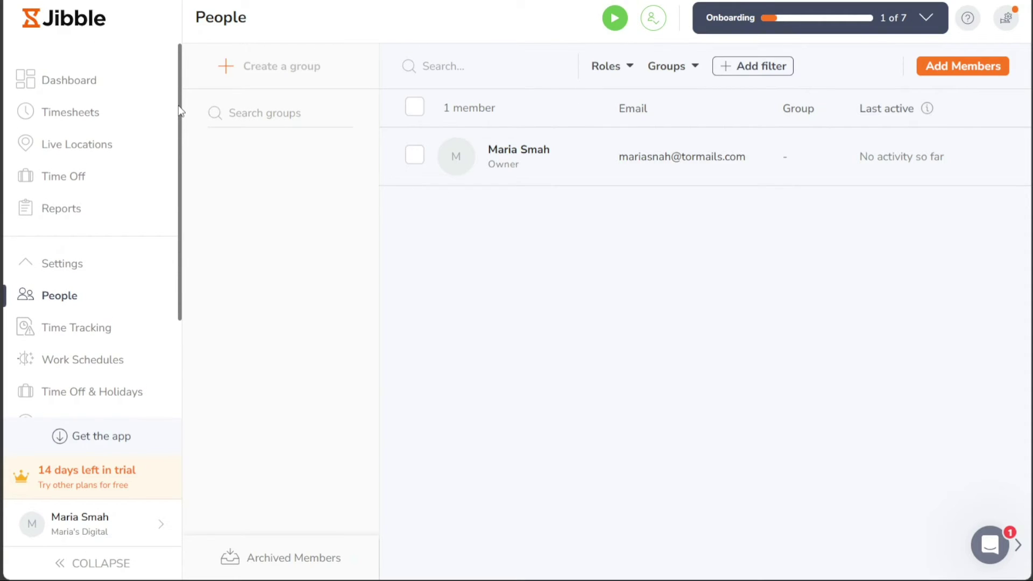
left_click(113, 172)
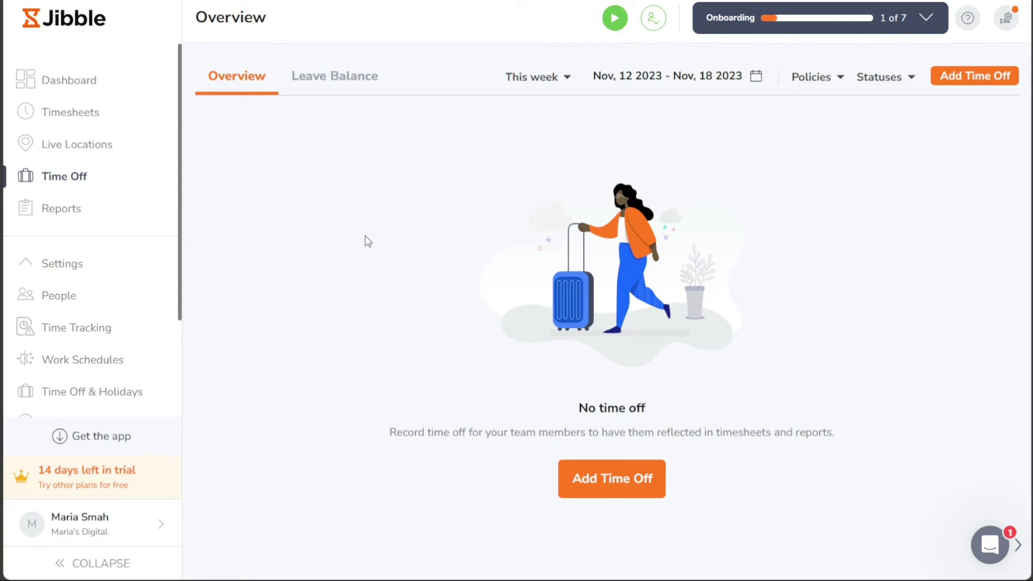
double_click(230, 18)
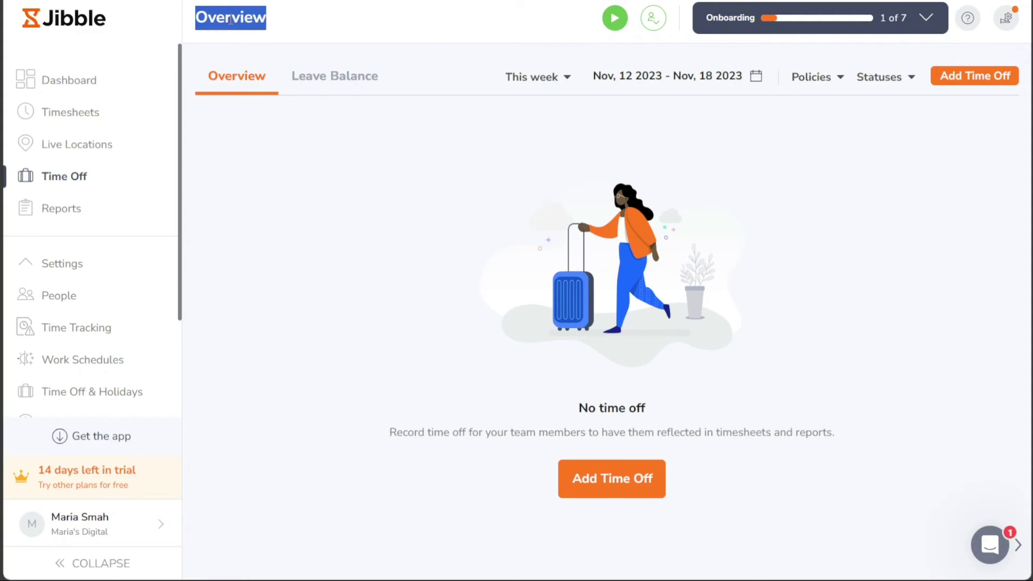
left_click(414, 57)
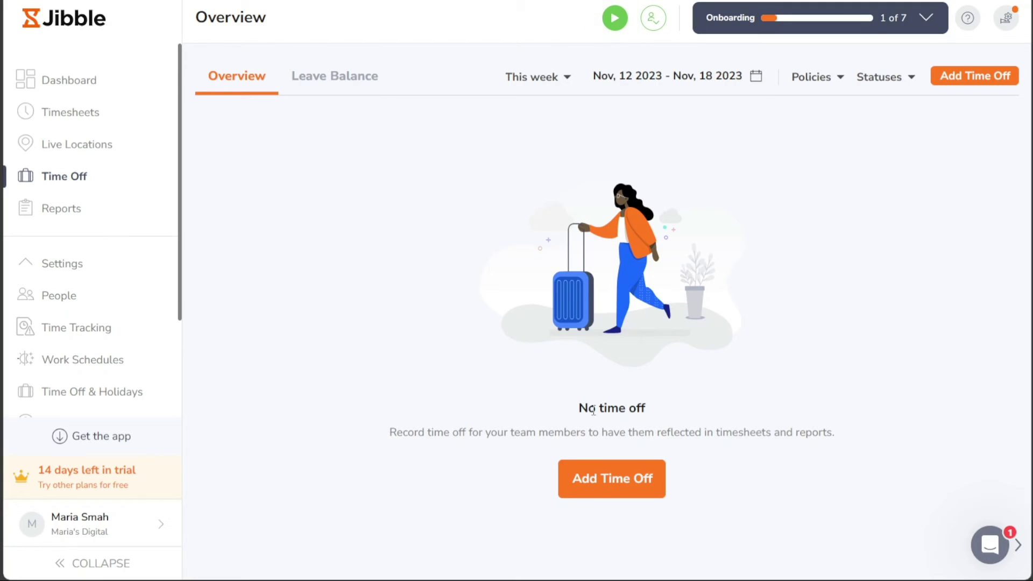
left_click_drag(578, 408, 666, 407)
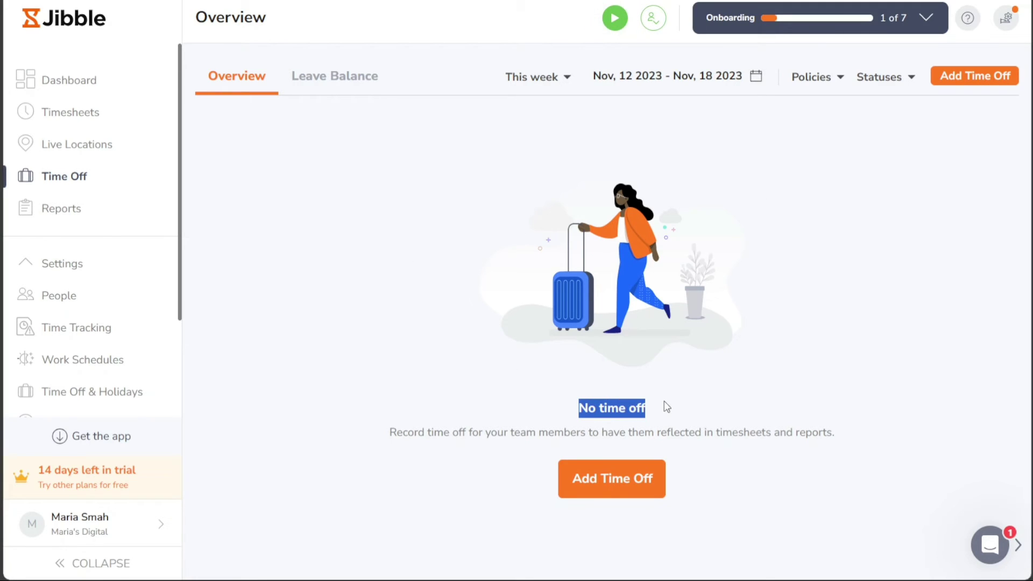
left_click(746, 424)
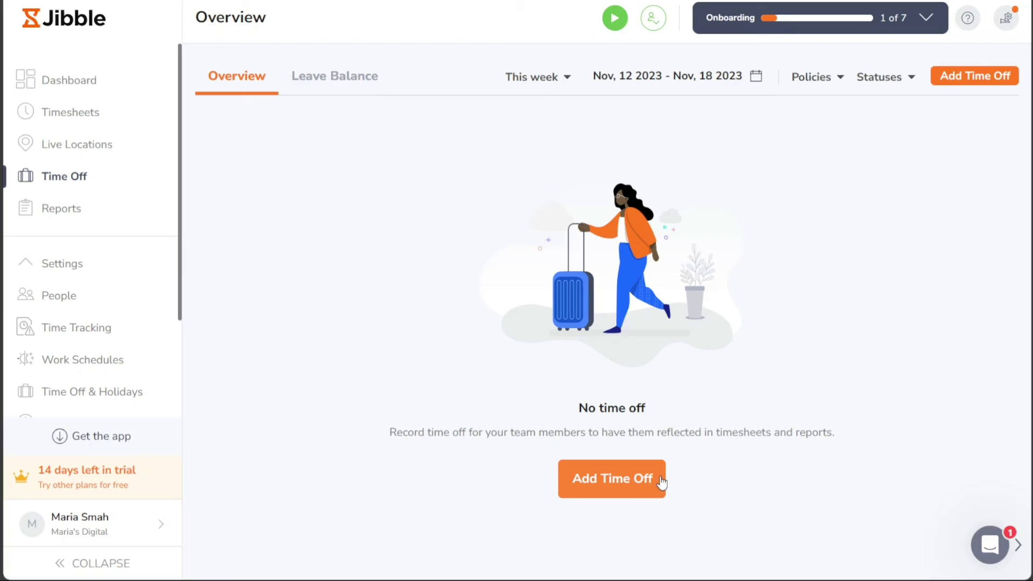
Step: Start a new time off entry for the organization owner under the Vacation Leave policy
left_click(970, 77)
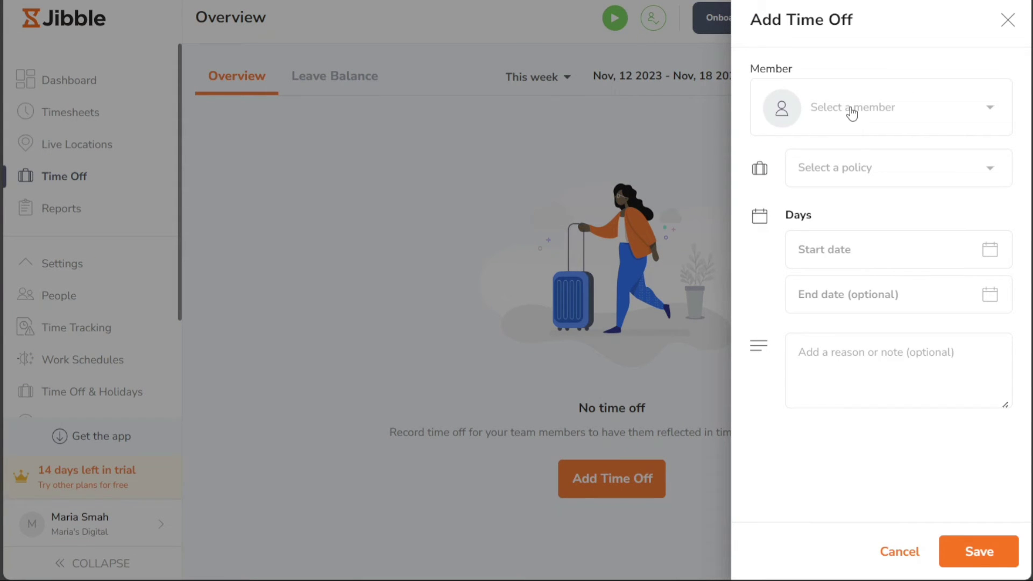
left_click(851, 110)
left_click(828, 131)
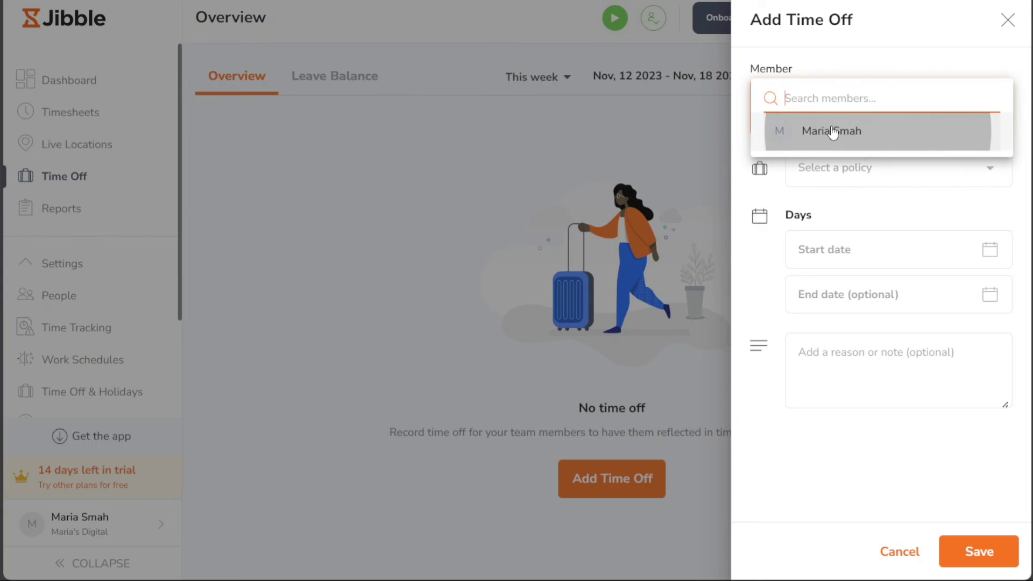
left_click(872, 174)
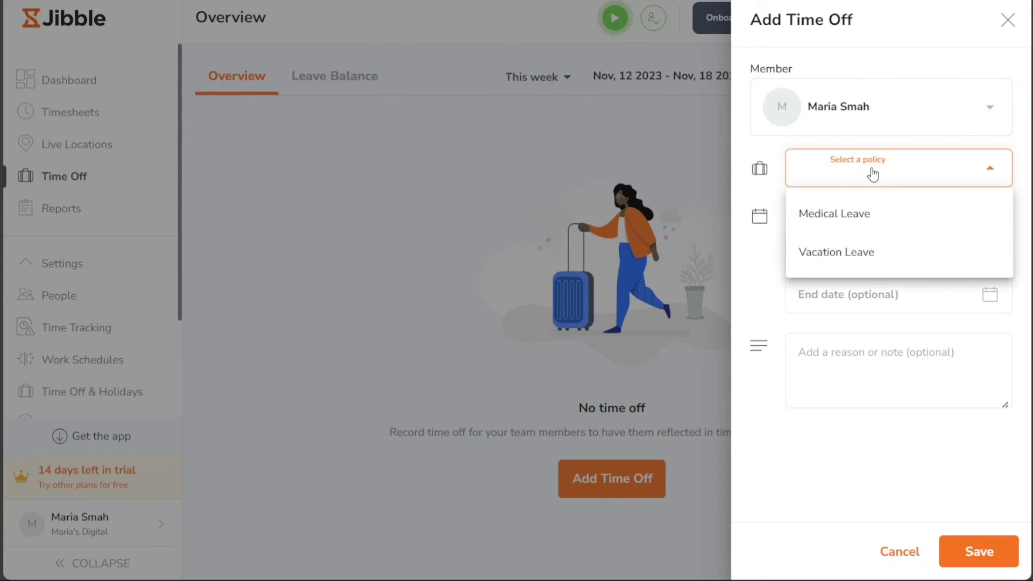
left_click(867, 260)
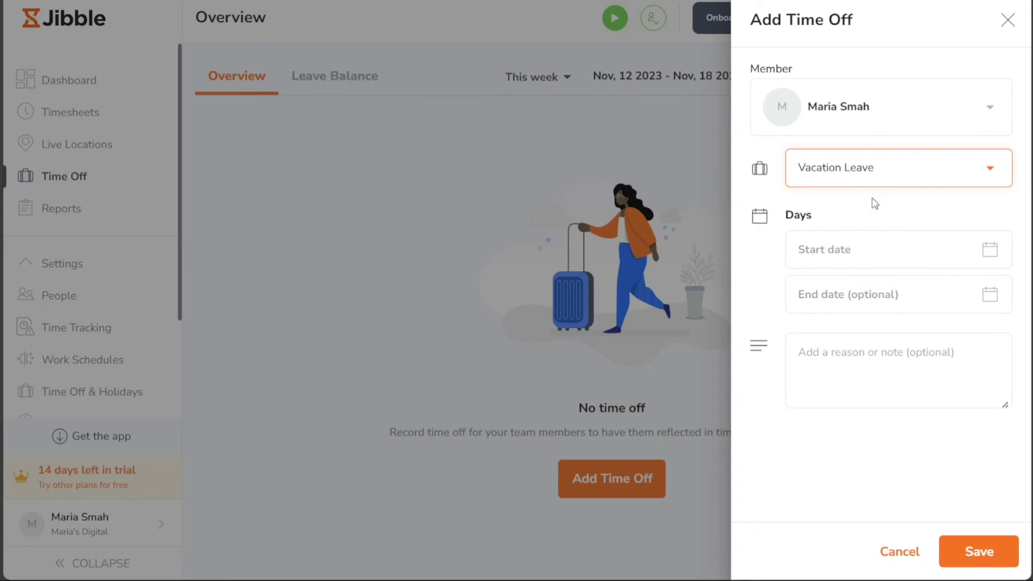
left_click(877, 202)
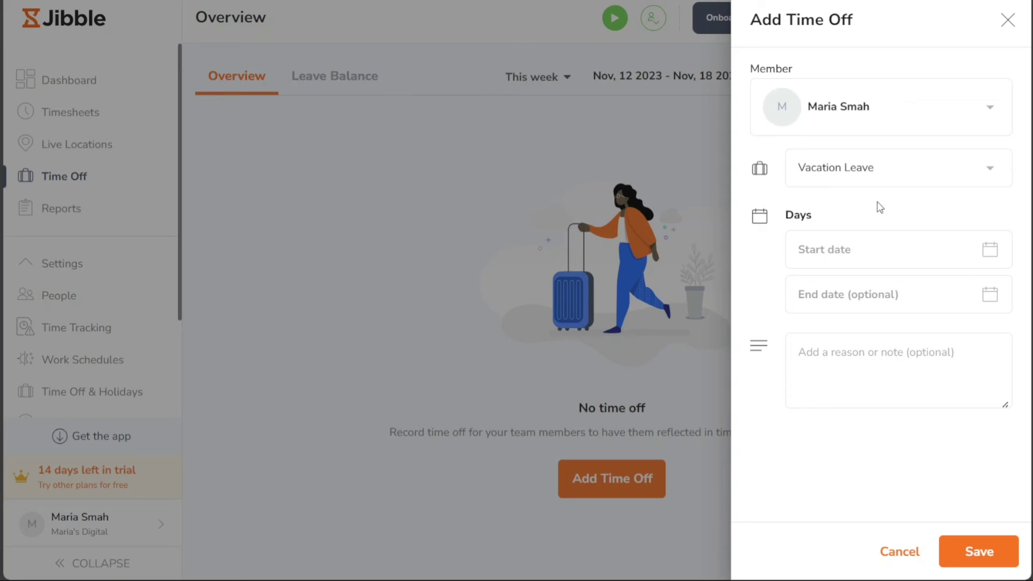
Step: Set the time off from 2023-11-12 to 2023-11-16, leave the note empty, and save the entry
left_click(878, 242)
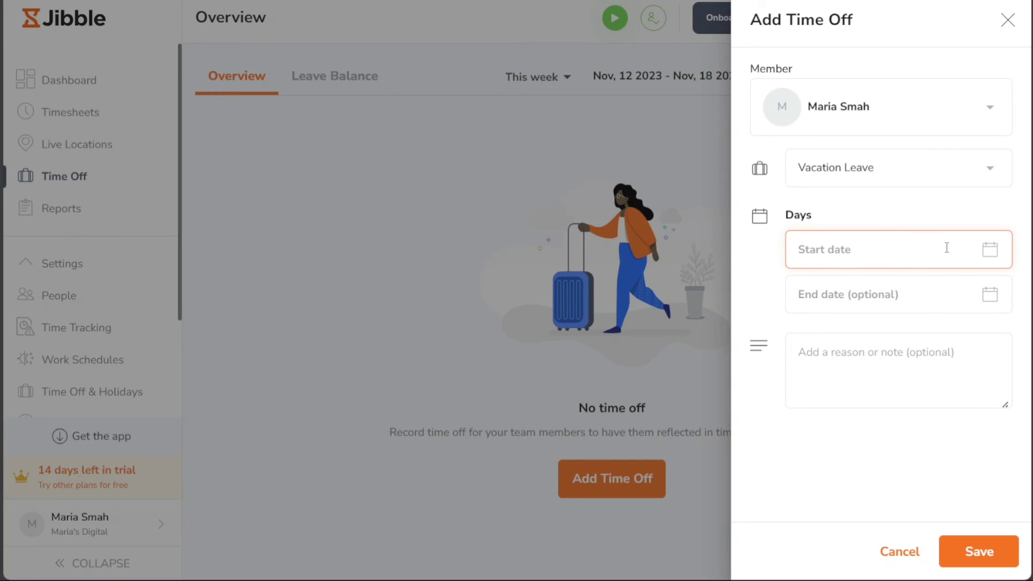
left_click(988, 252)
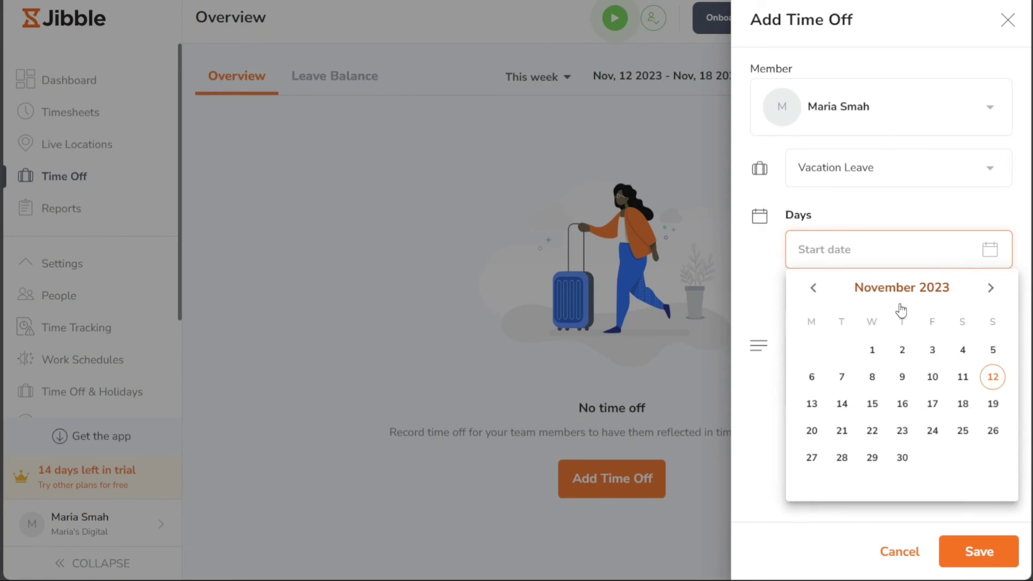
left_click(992, 378)
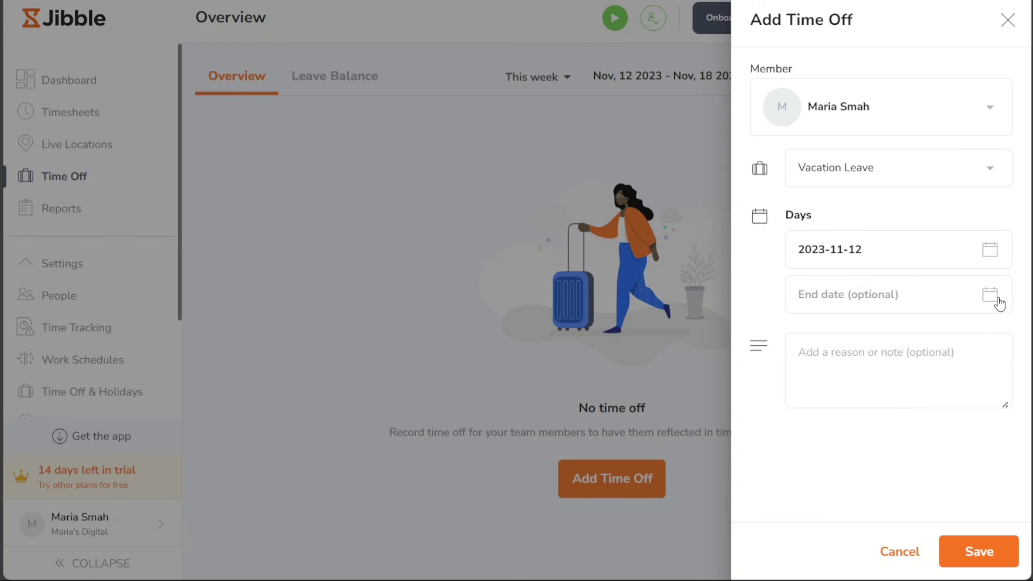
left_click(998, 302)
left_click(903, 449)
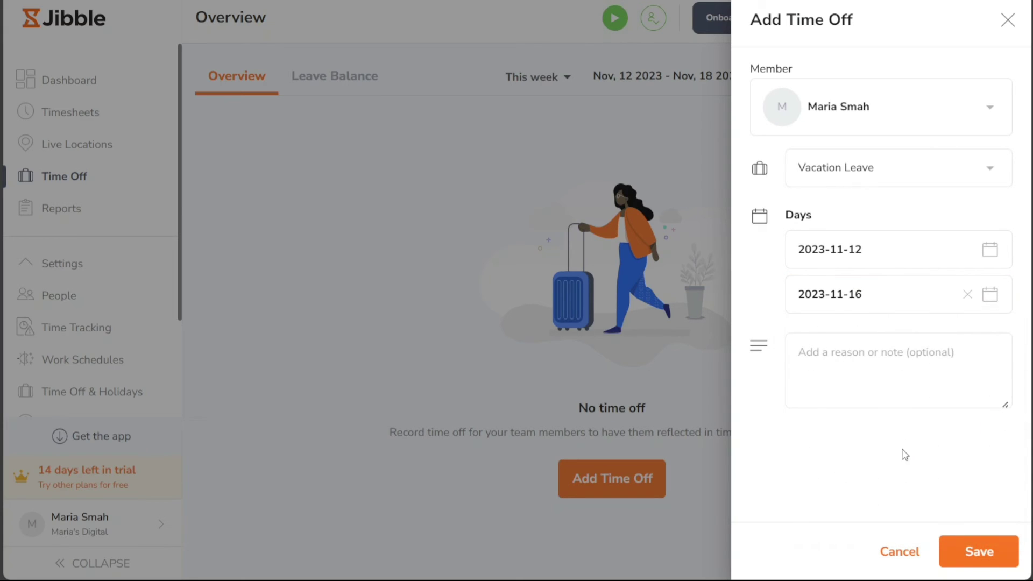
left_click(849, 364)
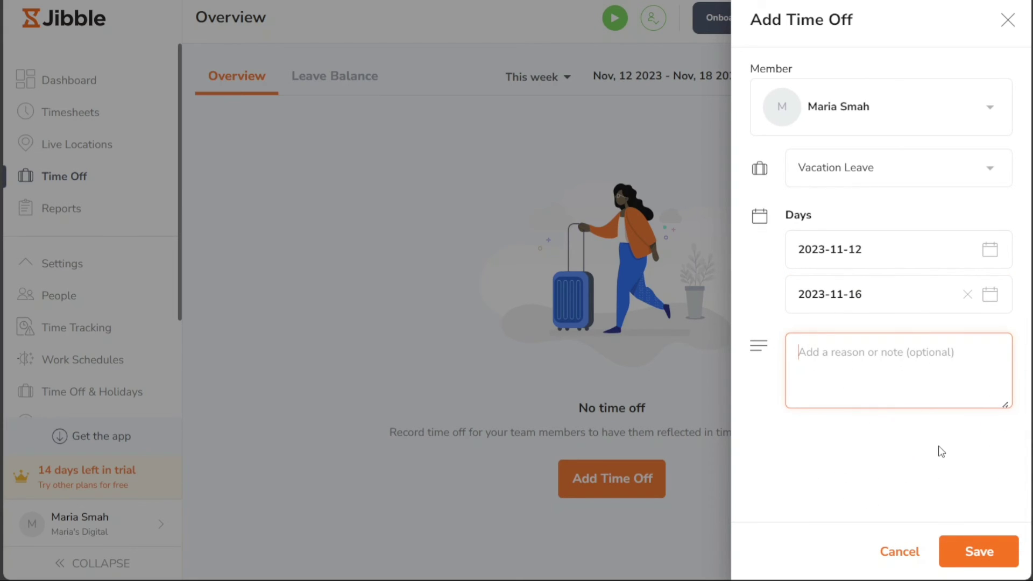
left_click(985, 566)
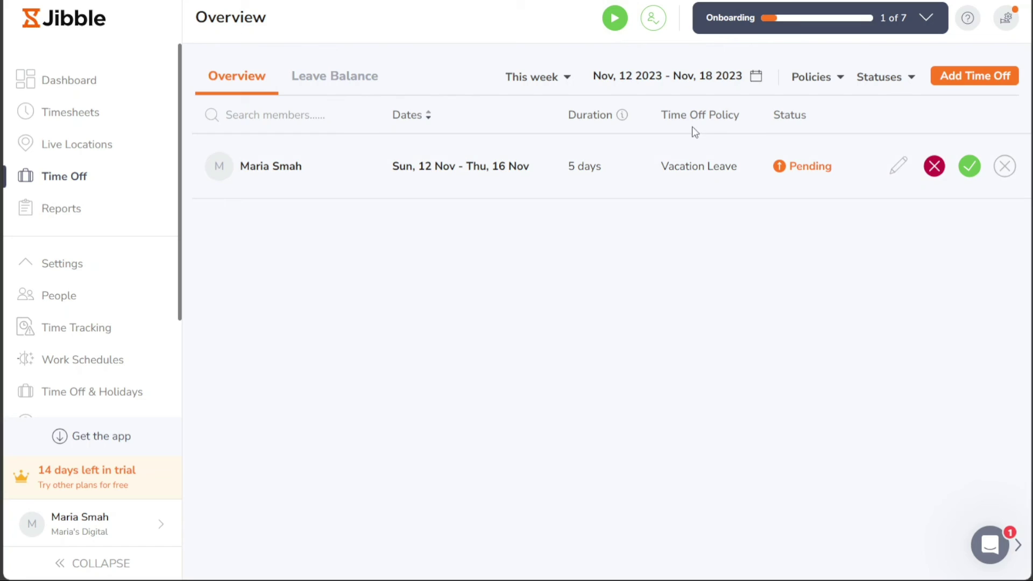
Step: View the status filter options for time off entries and return to the Dashboard
left_click(879, 92)
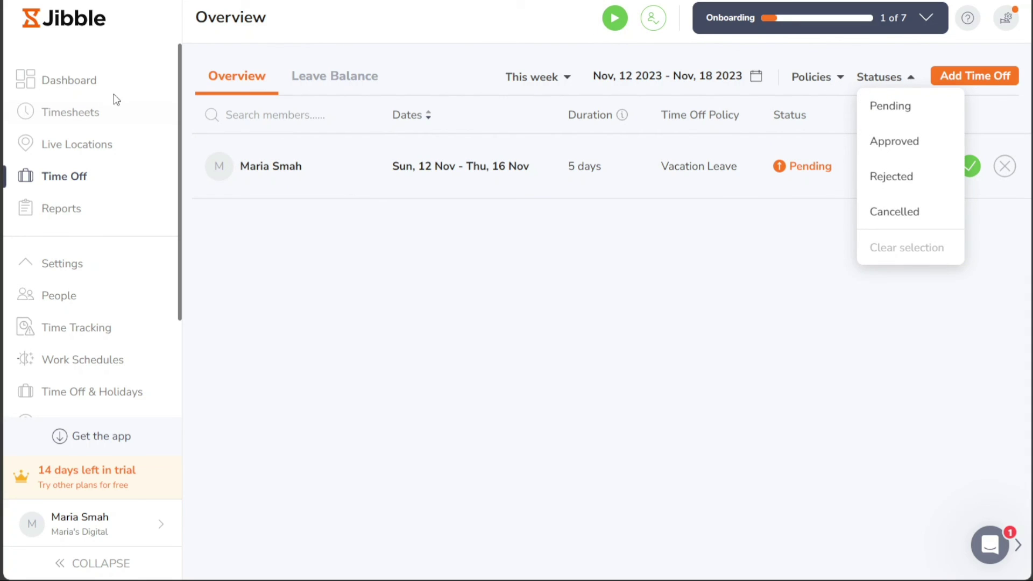
left_click(100, 92)
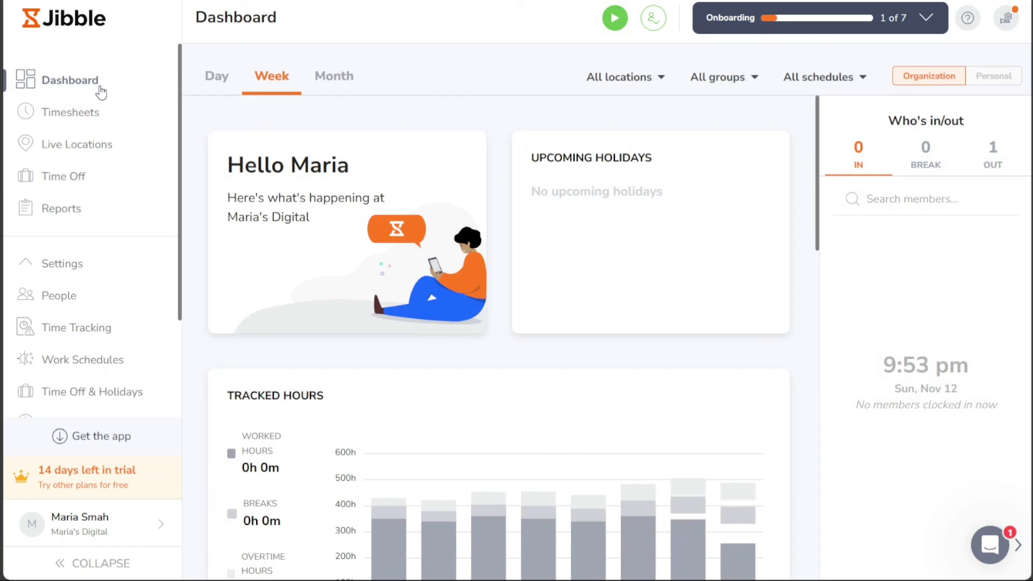